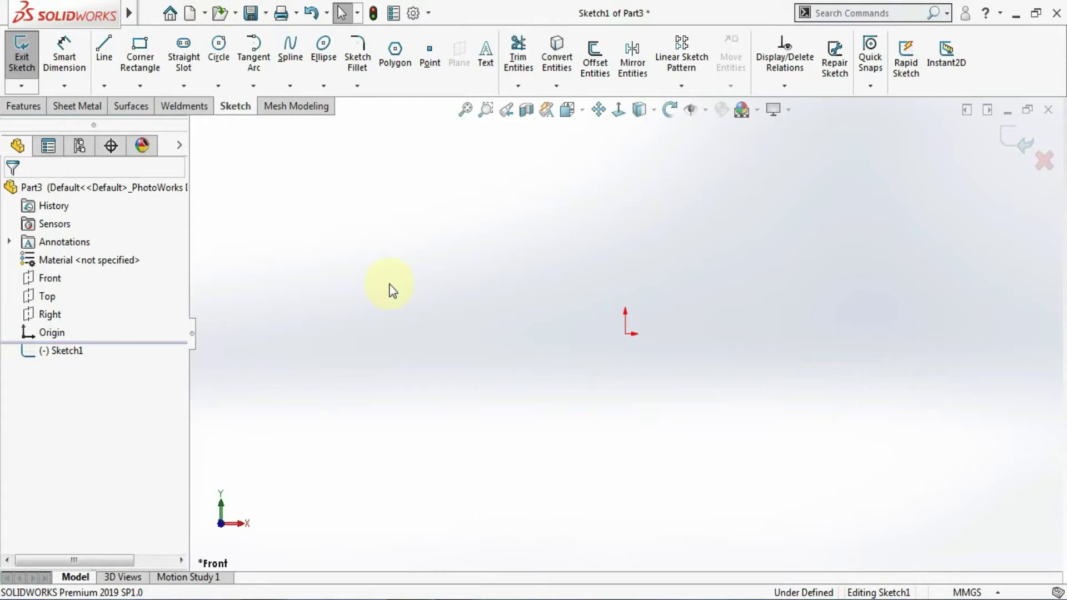
# - Sketch a polygon centred on the origin with an inscribed circle about 56.8 mm in diameter, and set it to 5 sides
pyautogui.click(395, 66)
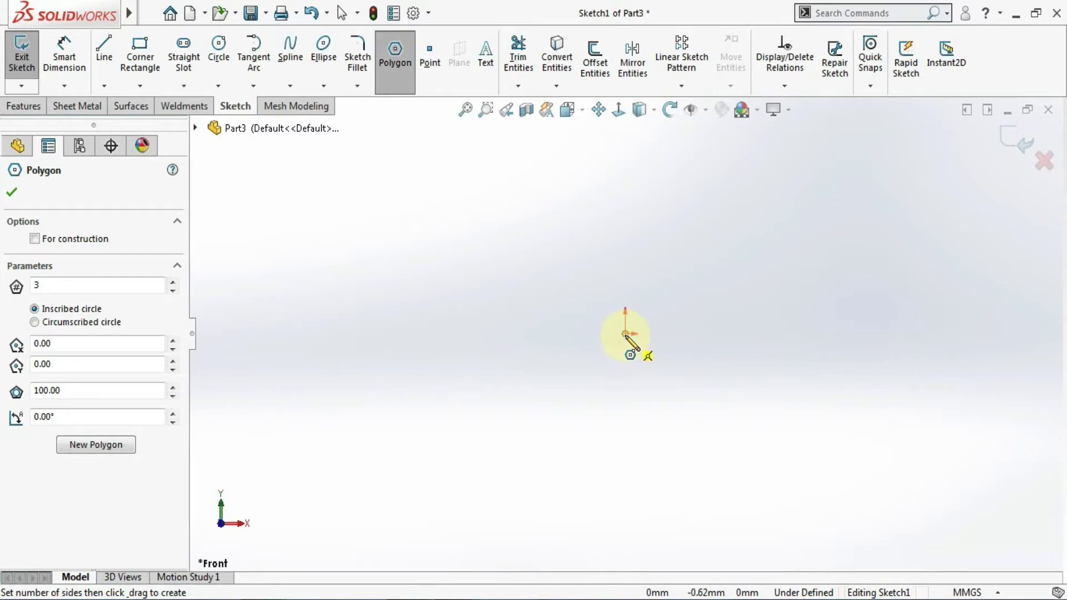
pyautogui.moveTo(625, 334); pyautogui.dragTo(628, 225)
pyautogui.doubleClick(65, 284)
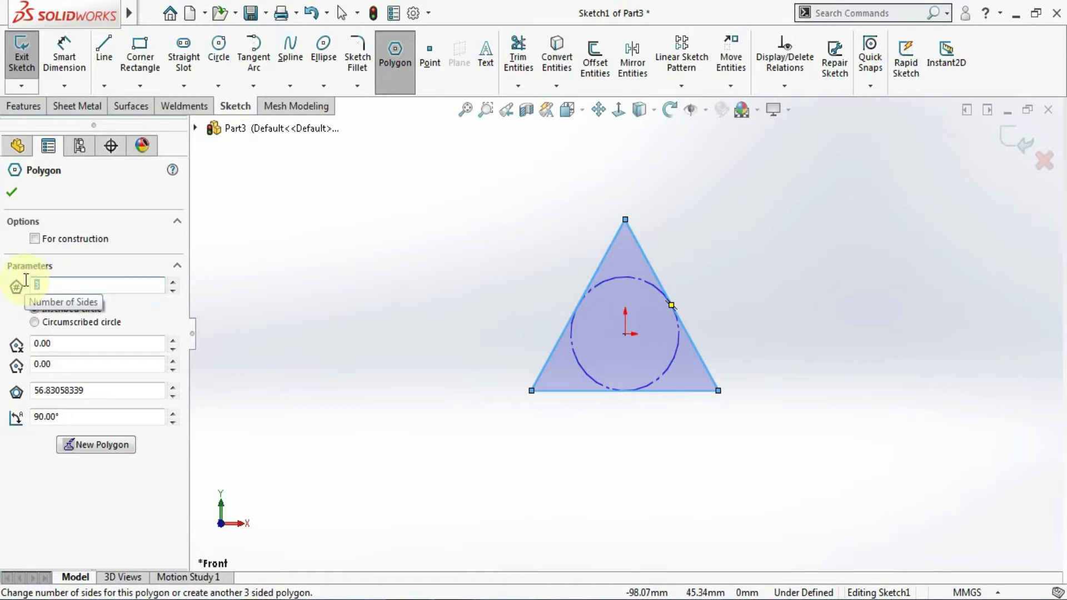
pyautogui.write('5')
pyautogui.click(160, 312)
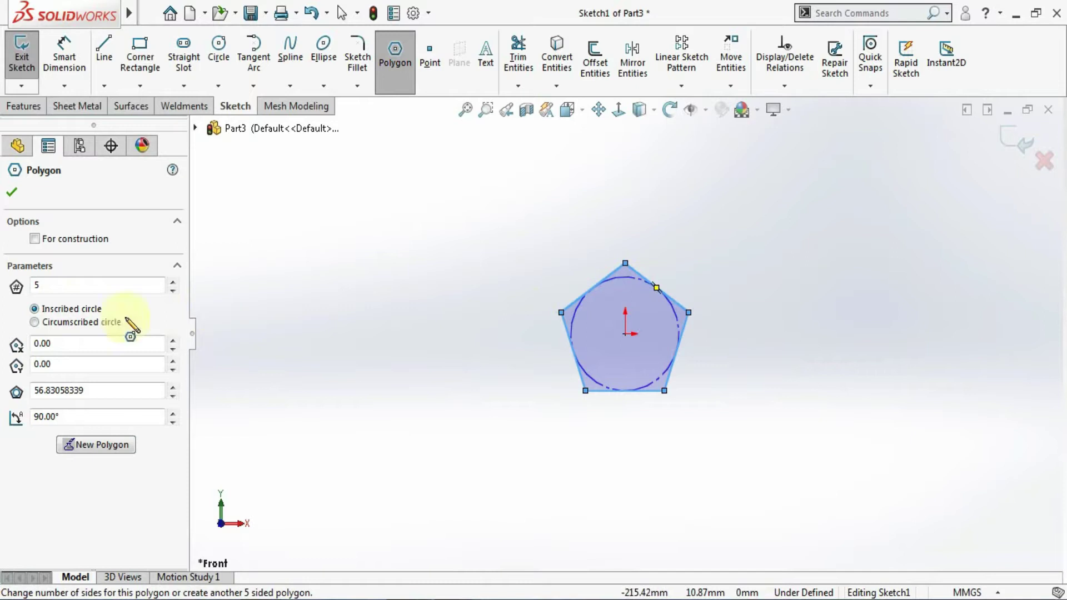
# - Switch the pentagon to a circumscribed circle, set its angle to 45°, and accept the polygon
pyautogui.click(35, 323)
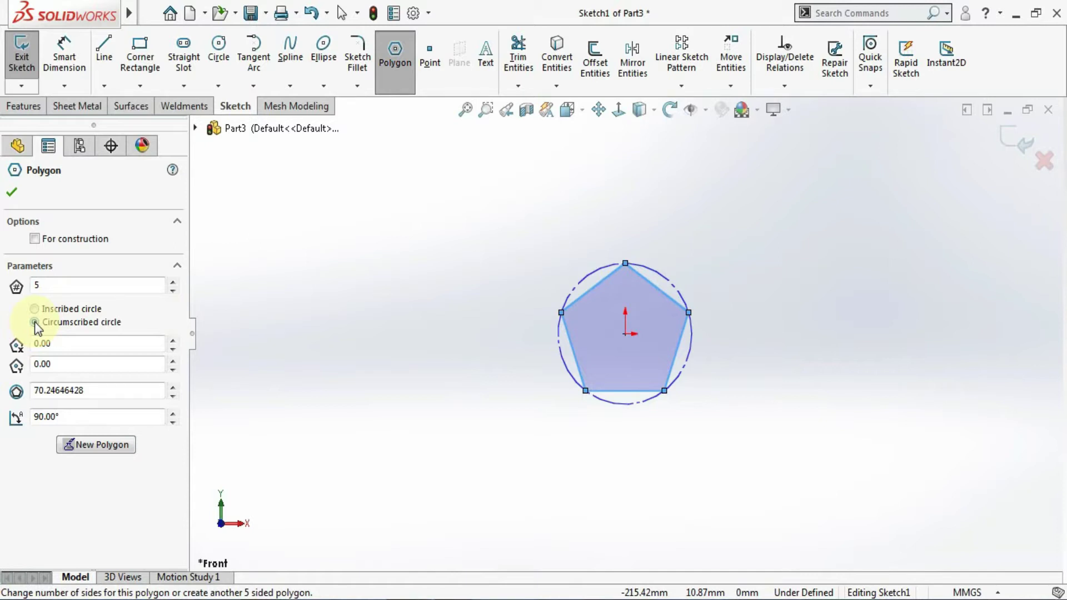
pyautogui.moveTo(81, 417); pyautogui.dragTo(31, 404)
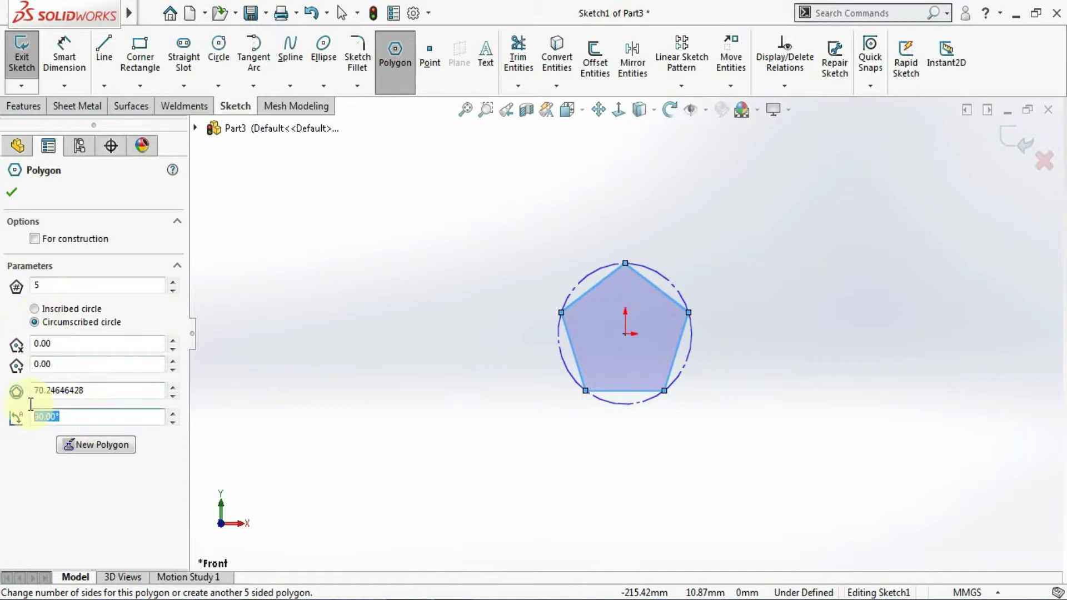
pyautogui.doubleClick(48, 417)
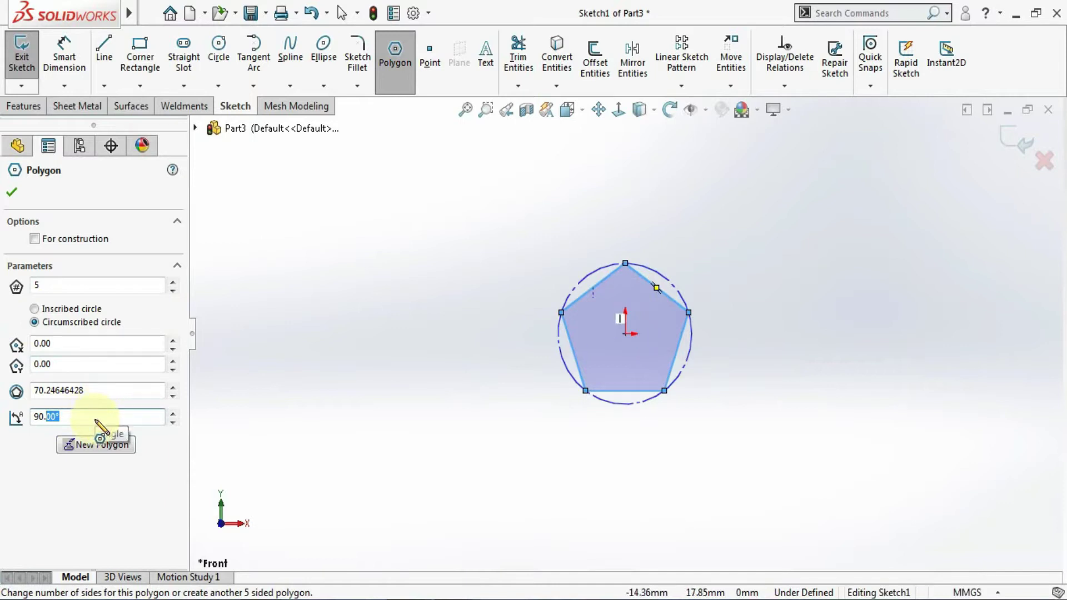
pyautogui.moveTo(96, 421); pyautogui.dragTo(5, 405)
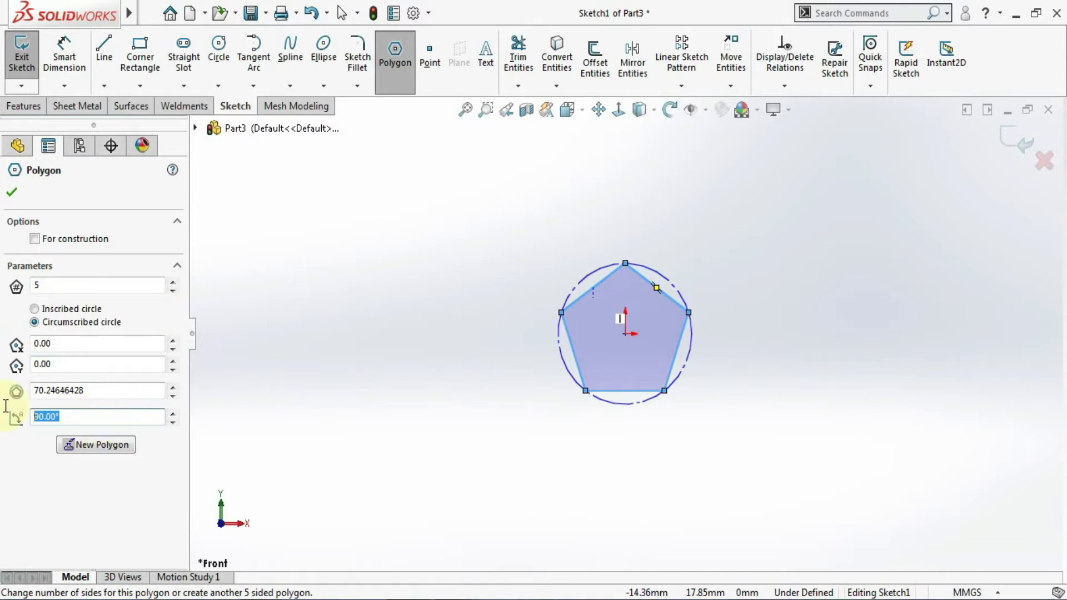
pyautogui.write('45')
pyautogui.click(174, 327)
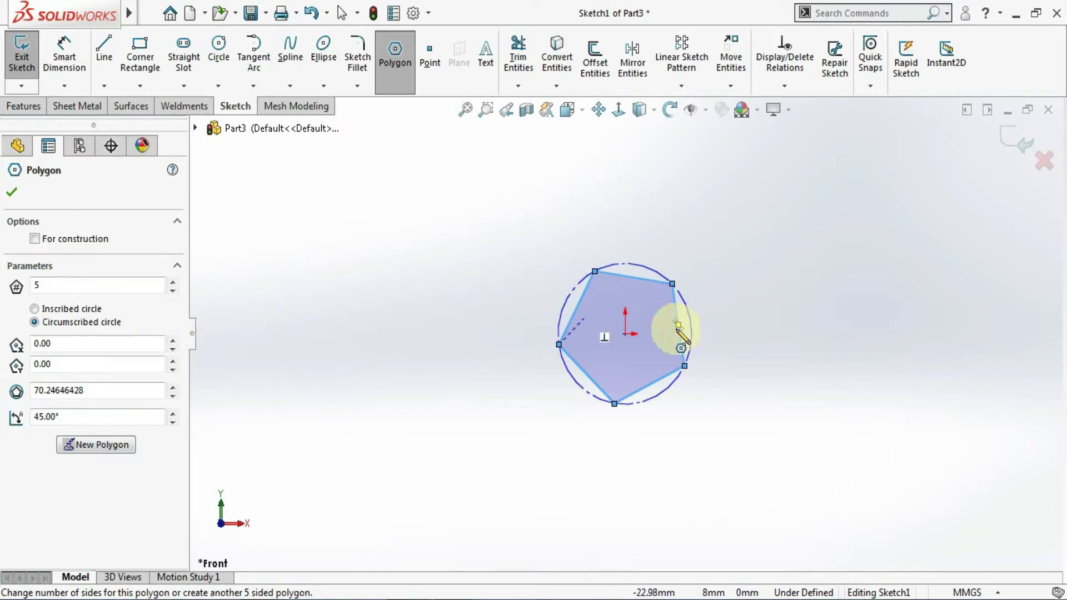
pyautogui.click(10, 192)
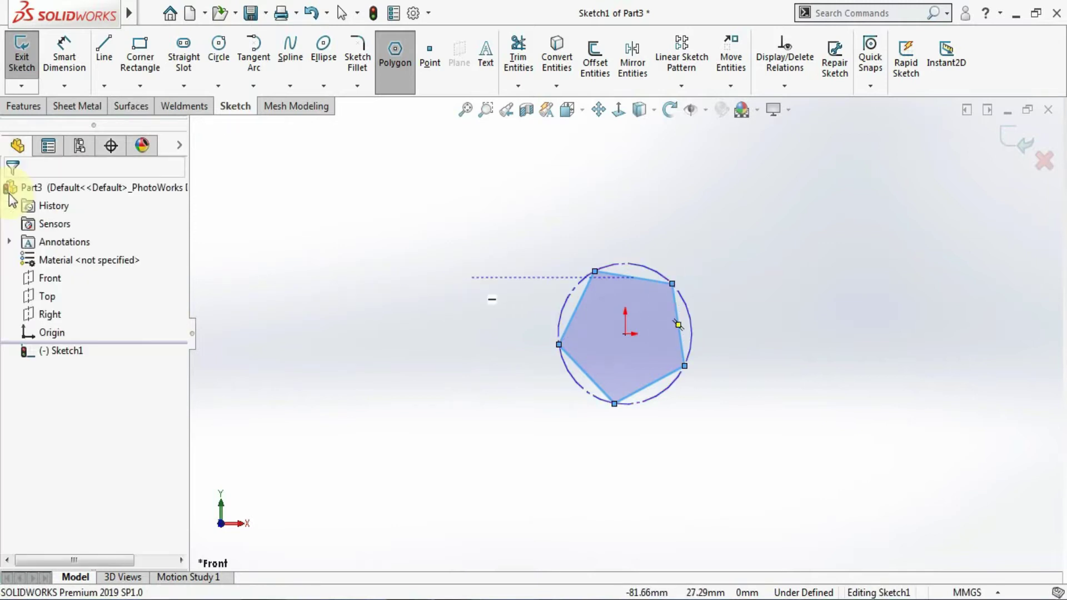
# - Leave the Polygon tool and delete the whole pentagon together with its construction circle
pyautogui.click(334, 245)
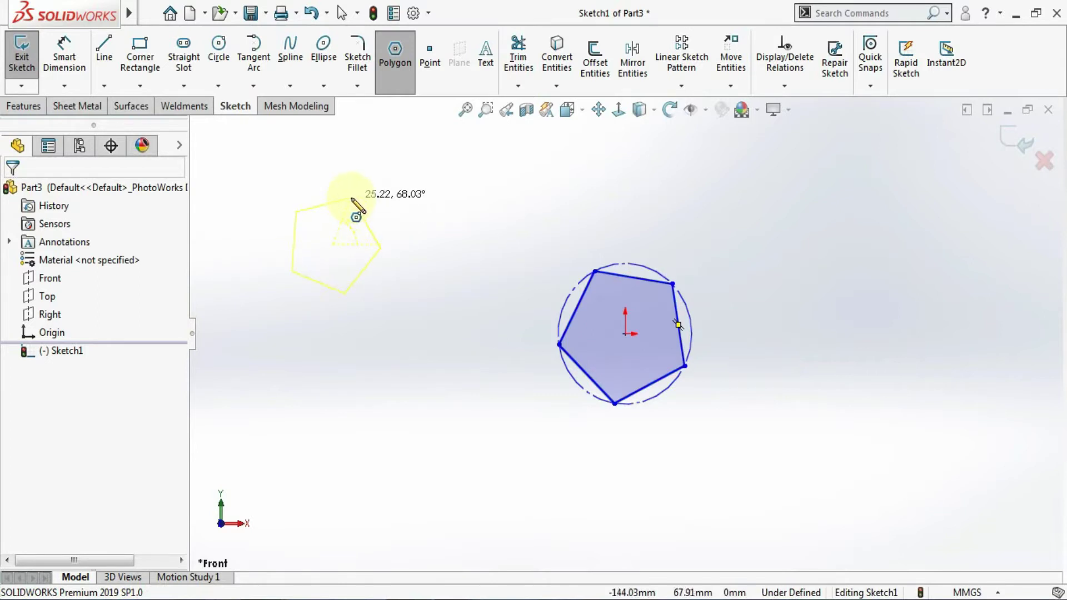
pyautogui.press('Escape')
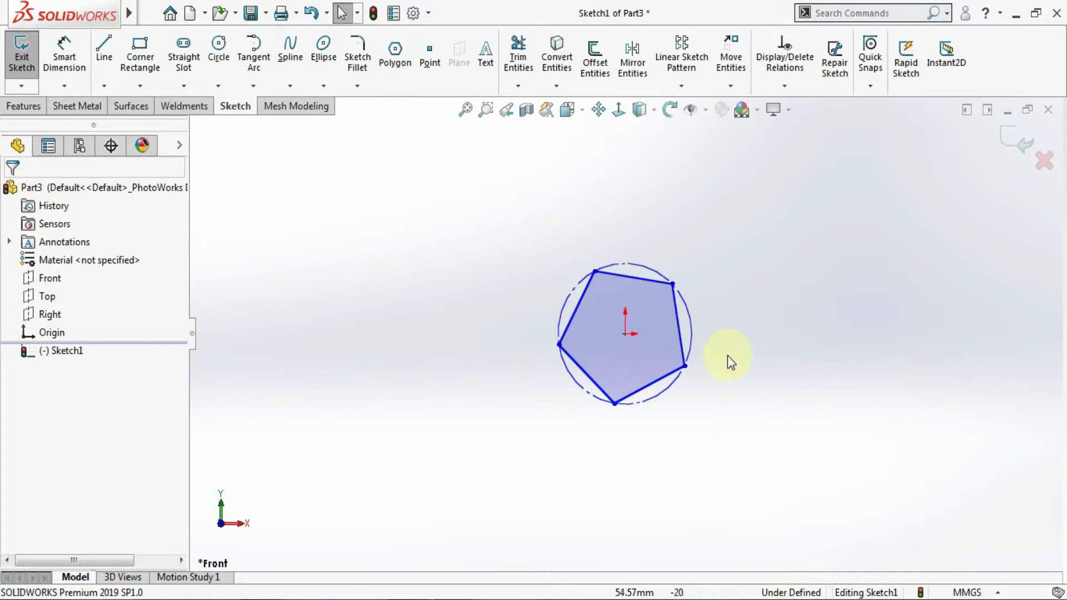
pyautogui.moveTo(535, 198); pyautogui.dragTo(776, 457)
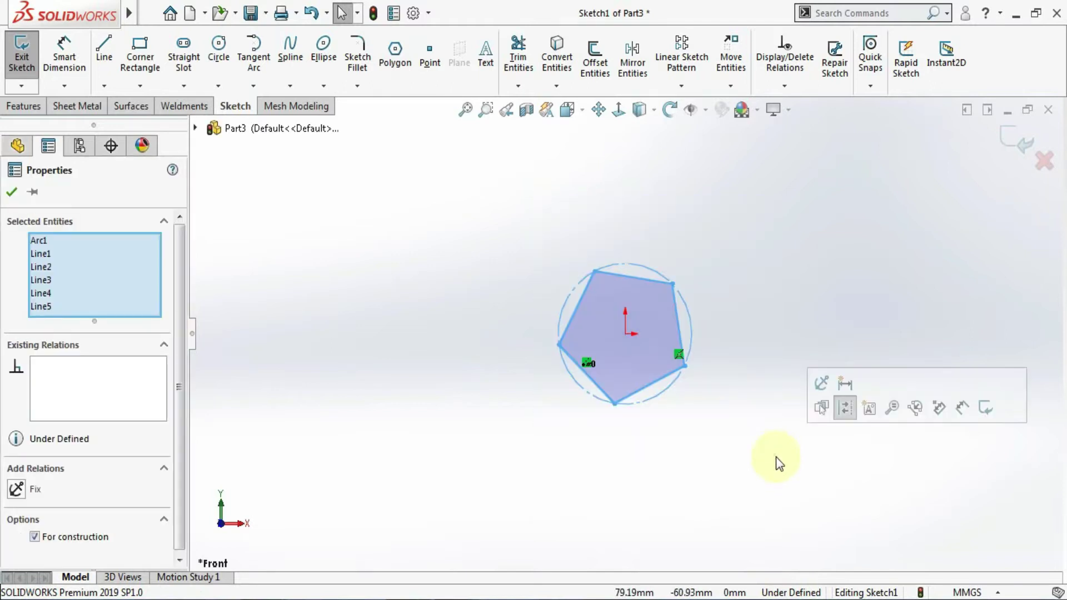
pyautogui.press('Delete')
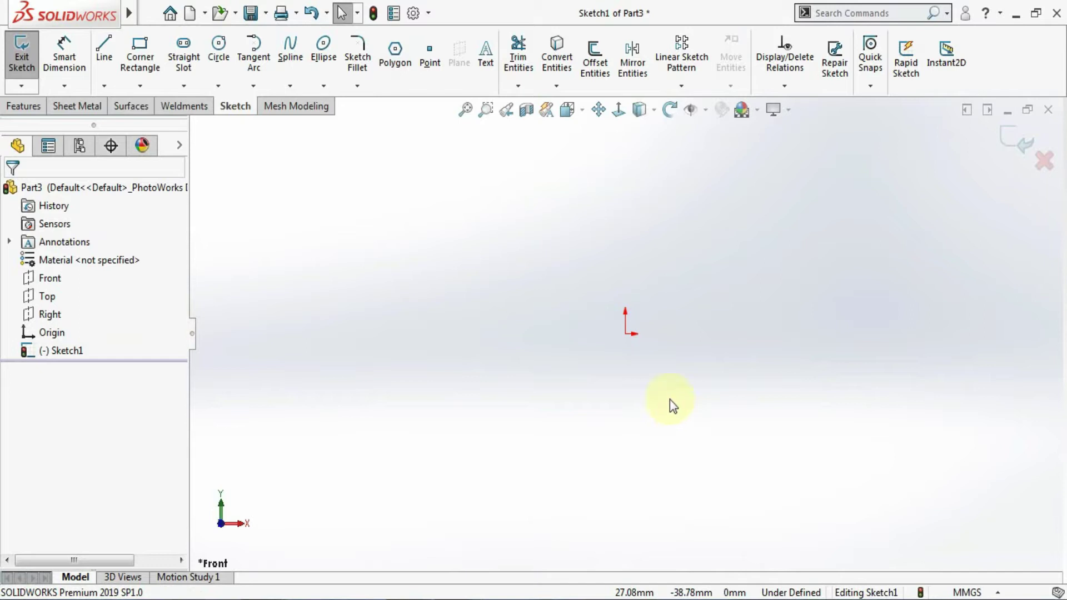
# - Sketch an origin-centred ellipse with radii of about 59.5 and 24 mm, and move its right-hand vertex to about X 66.5, Y 6.4 mm
pyautogui.click(327, 59)
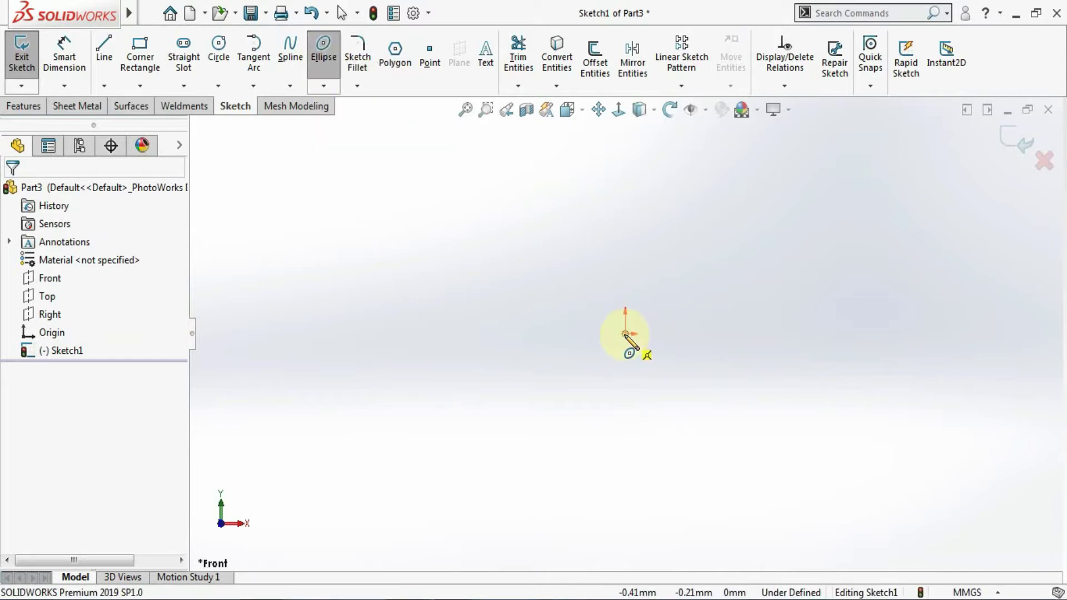
pyautogui.click(625, 334)
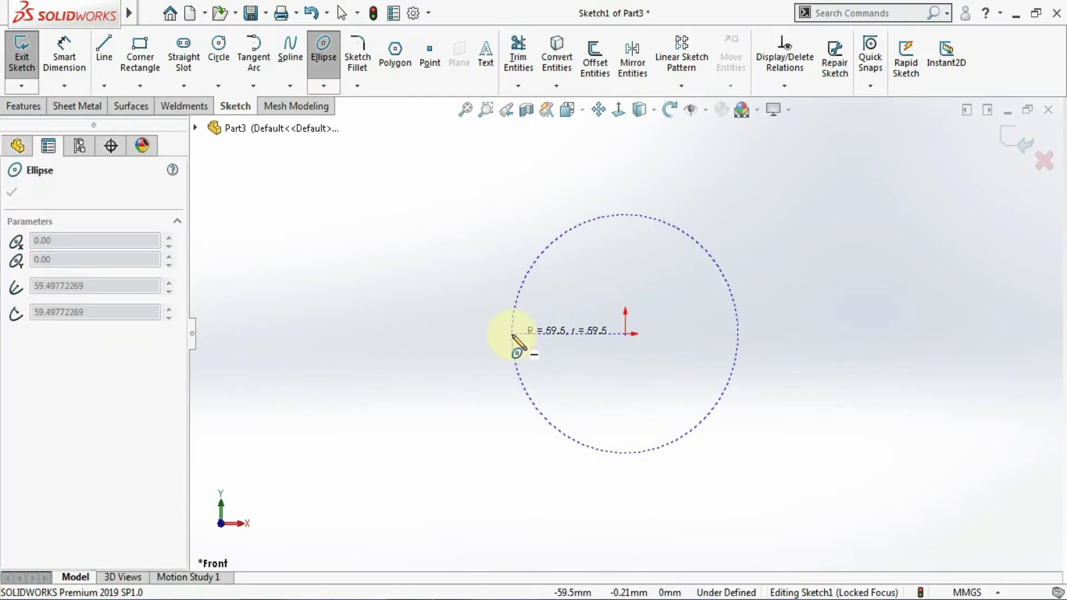
pyautogui.click(513, 336)
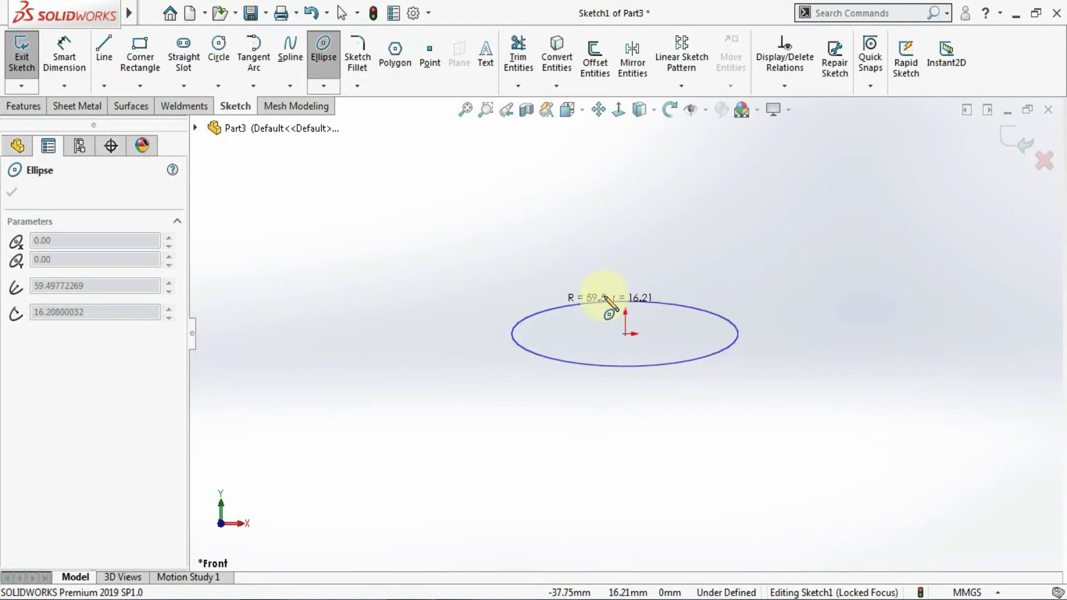
pyautogui.click(627, 287)
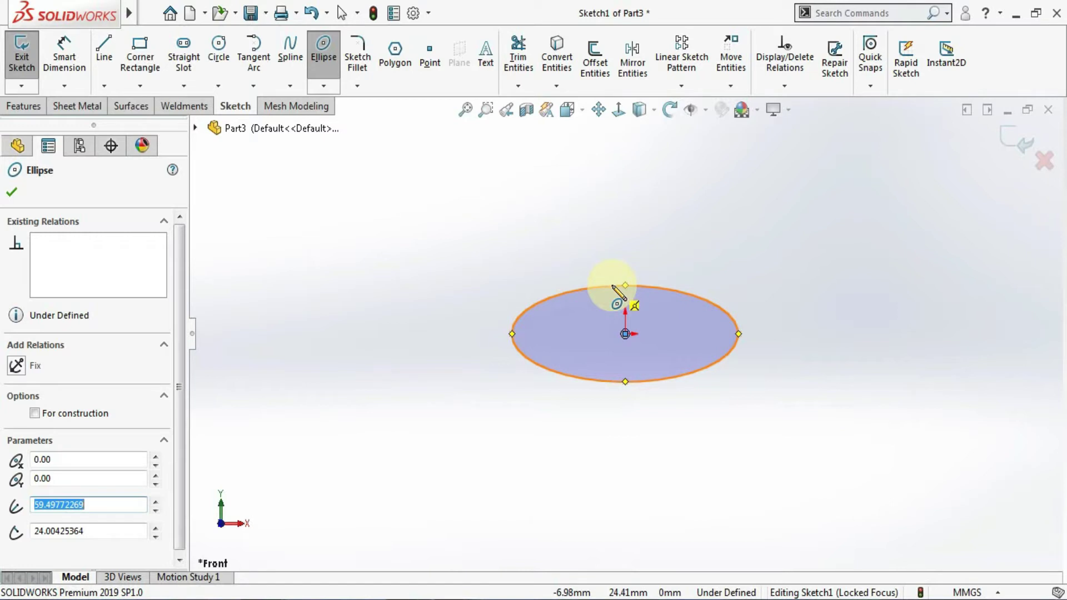
pyautogui.press('Escape')
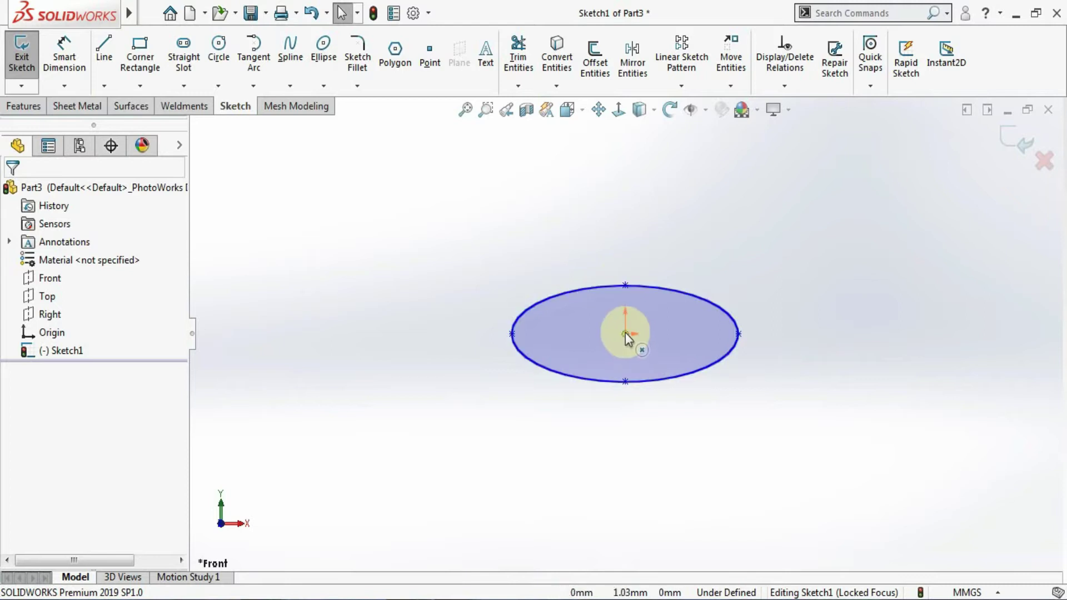
pyautogui.moveTo(625, 336); pyautogui.dragTo(620, 322)
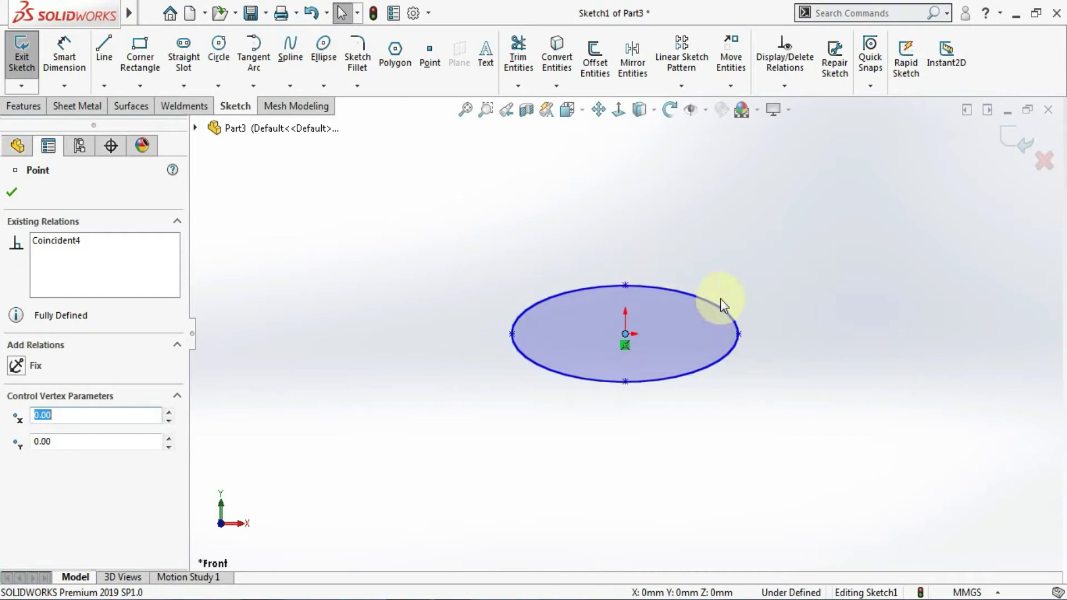
pyautogui.moveTo(741, 335)
pyautogui.mouseDown()
pyautogui.moveTo(865, 330)
pyautogui.moveTo(770, 317)
pyautogui.moveTo(753, 355)
pyautogui.moveTo(755, 319)
pyautogui.mouseUp()
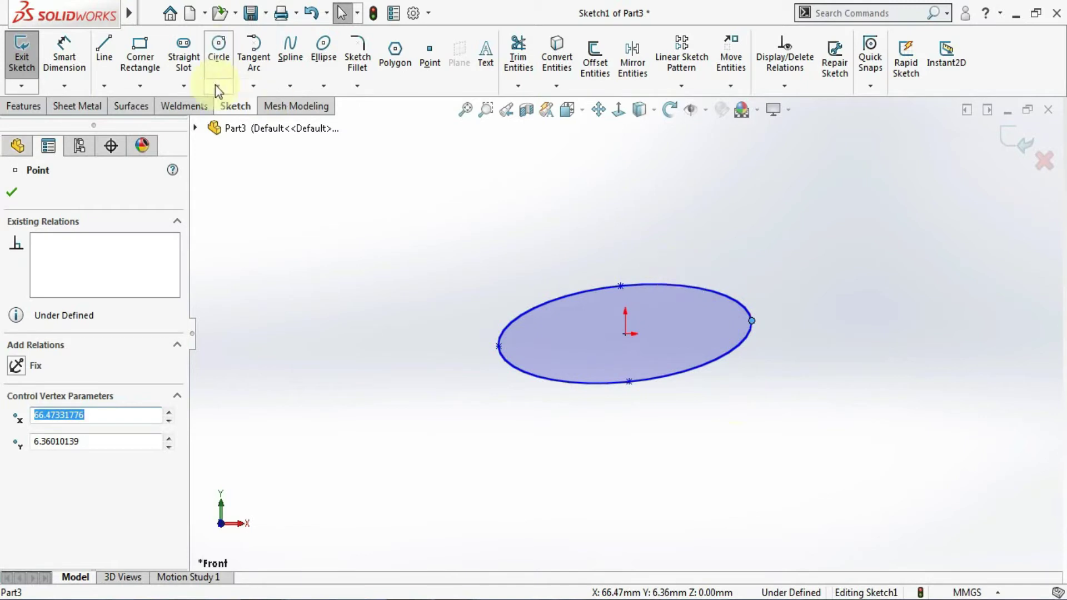
pyautogui.click(329, 91)
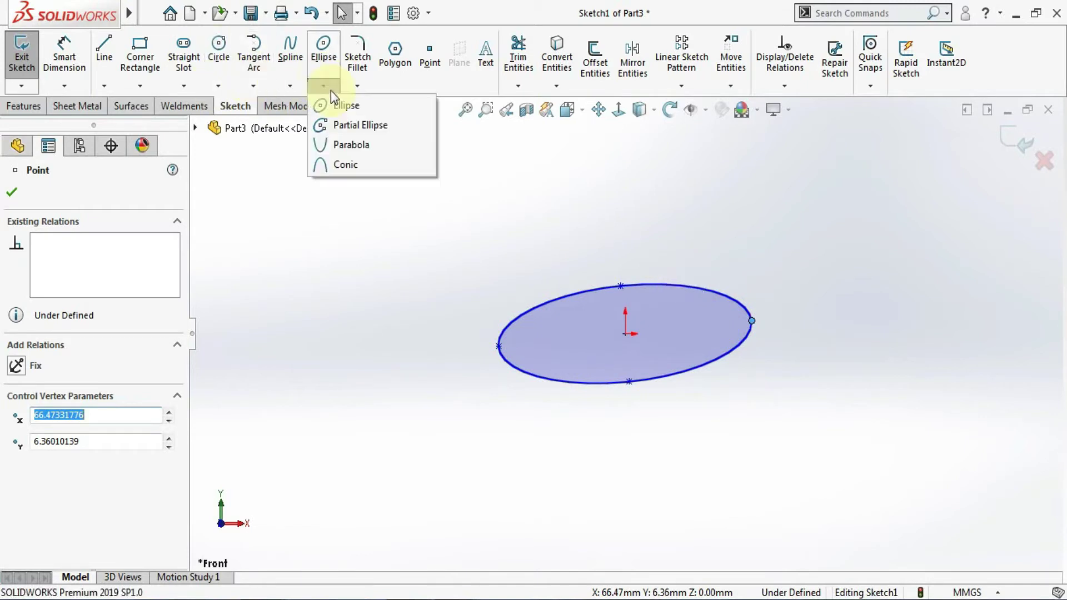
pyautogui.click(345, 108)
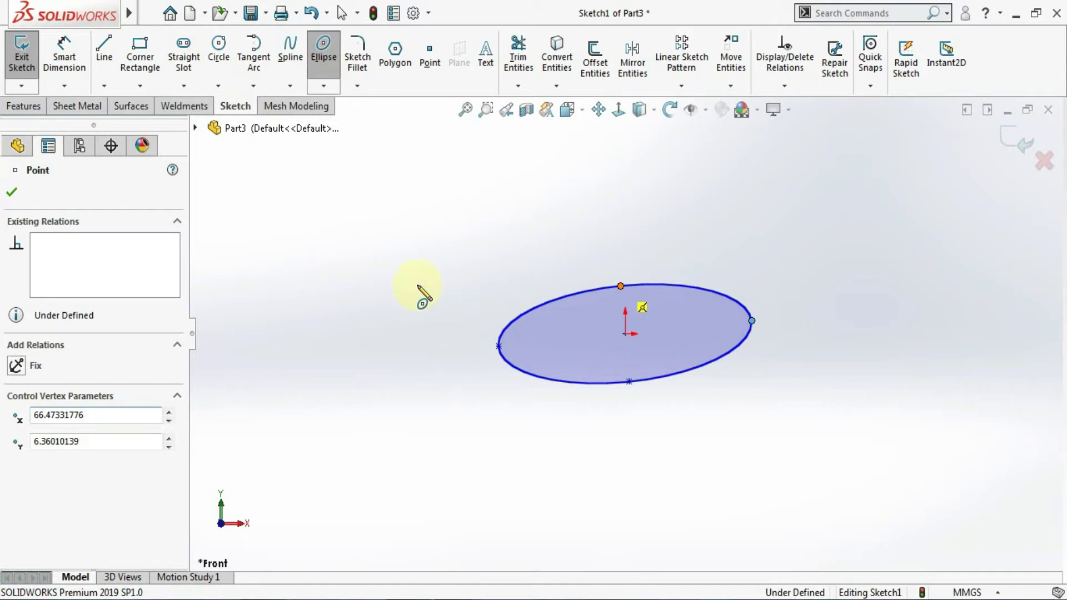
pyautogui.press('Escape')
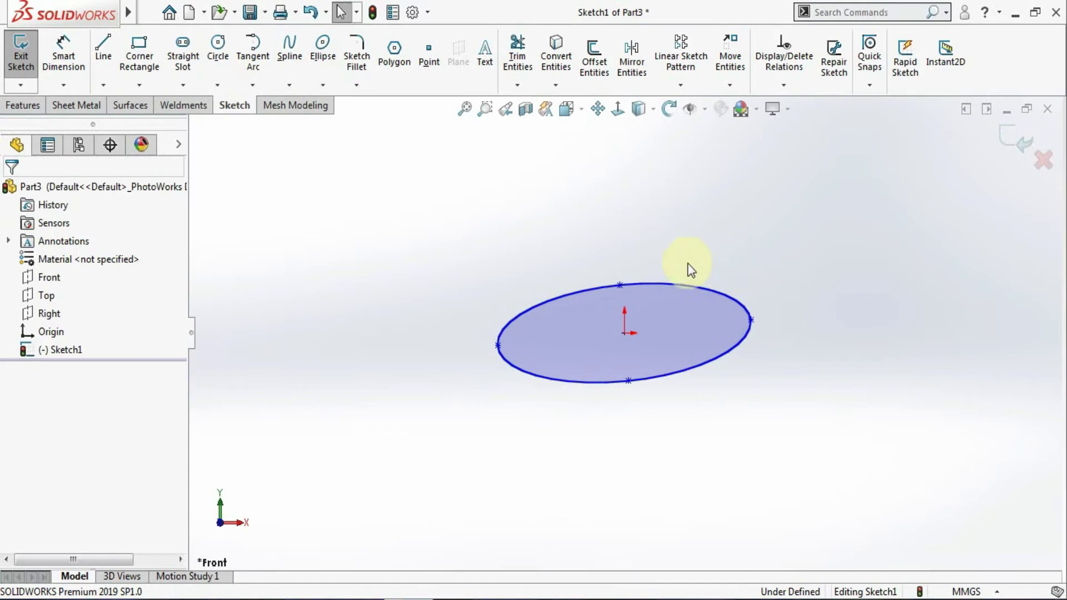
# - Sketch a second horizontal ellipse above and left of the first, with radii of about 60 and 31.2 mm
pyautogui.press('z')
pyautogui.hotkey('shift', 'z')
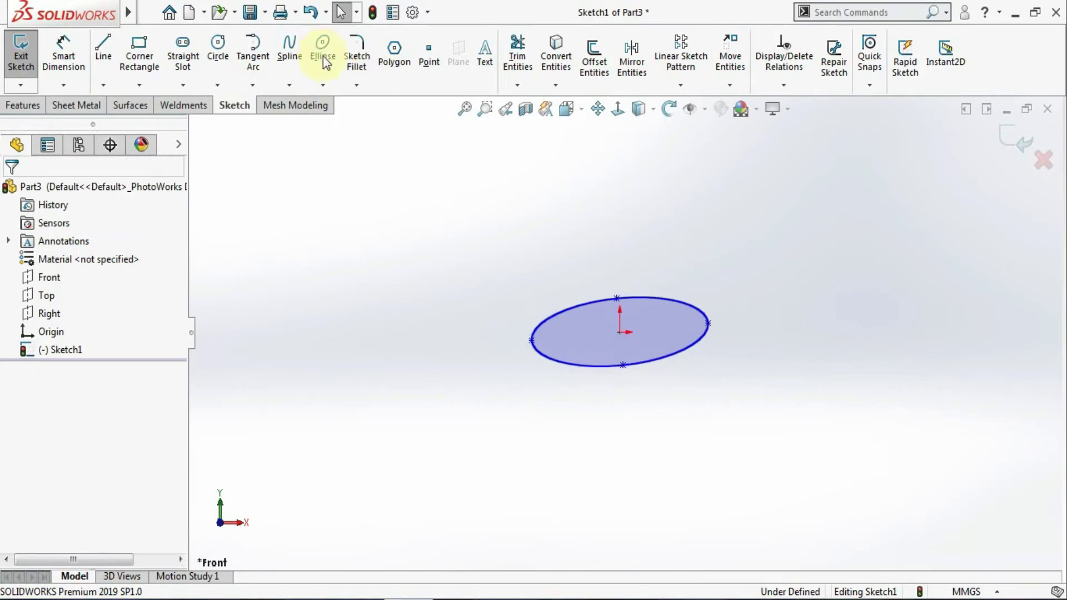
pyautogui.click(326, 85)
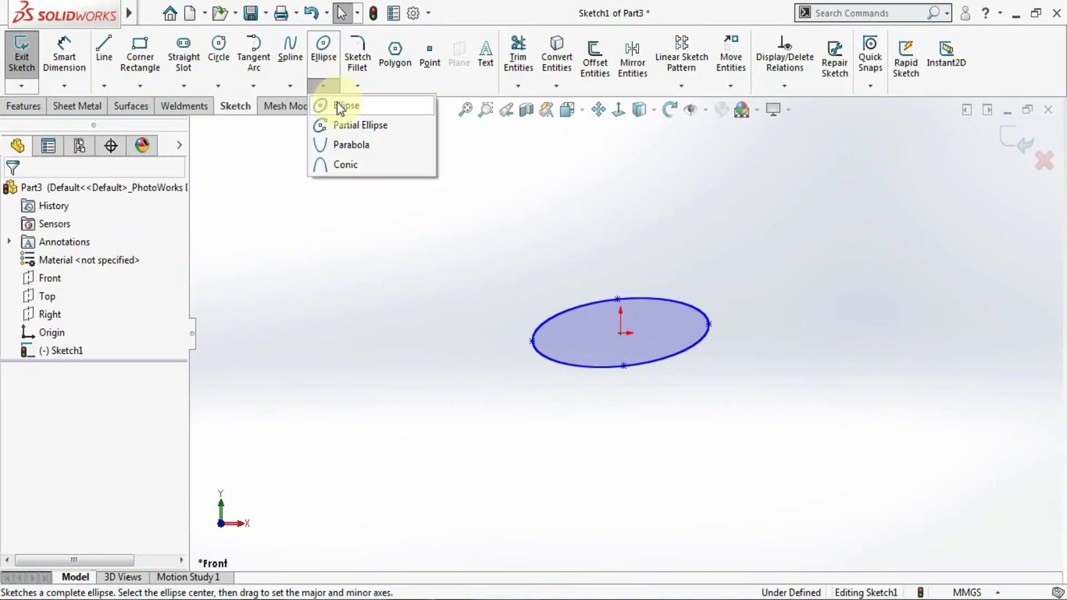
pyautogui.click(340, 107)
pyautogui.click(444, 243)
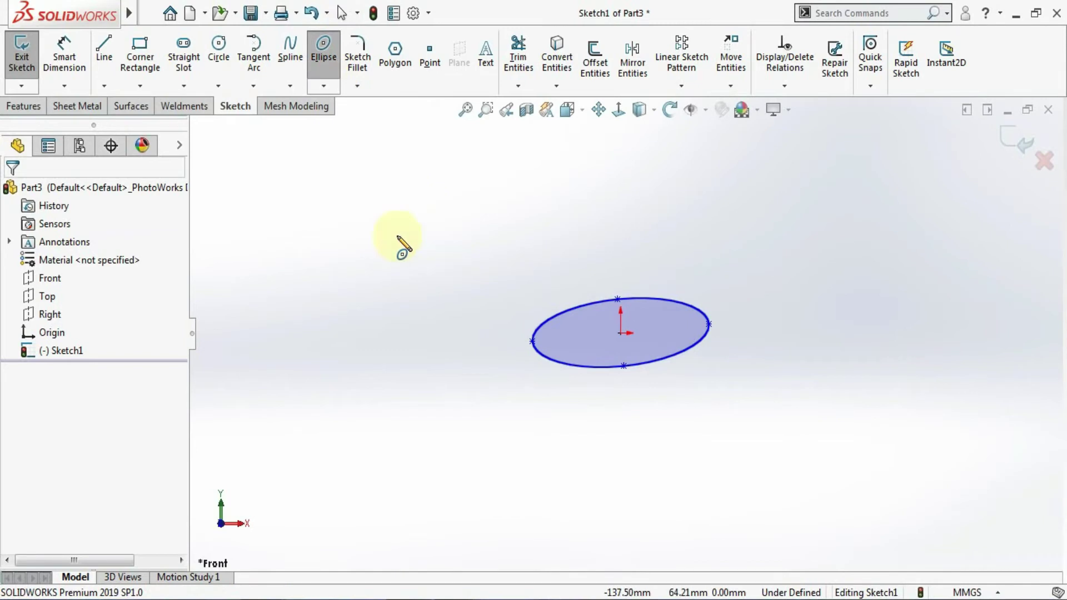
pyautogui.click(364, 243)
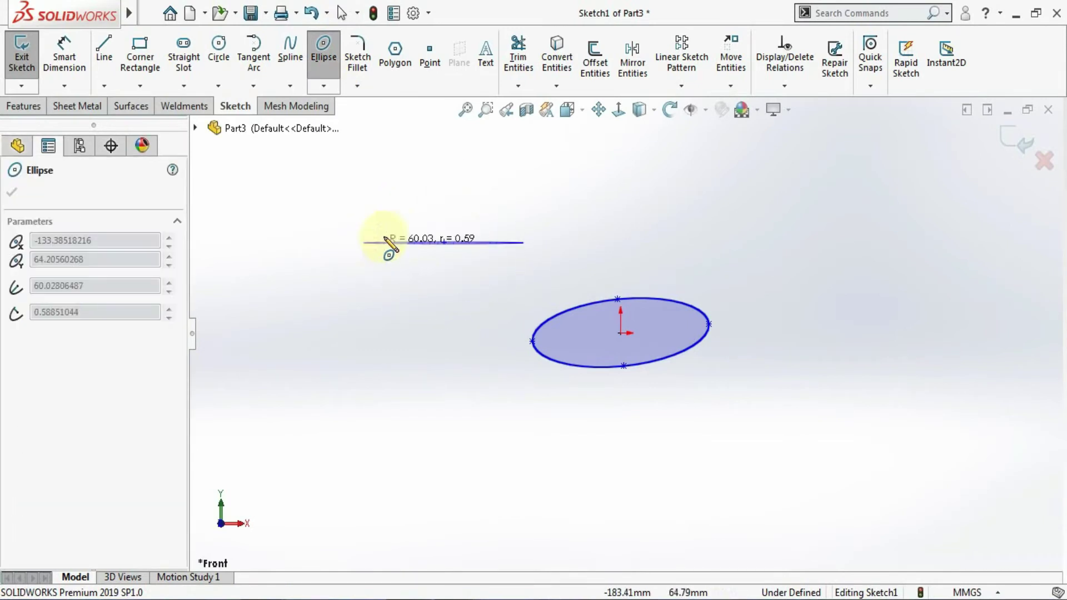
pyautogui.click(443, 200)
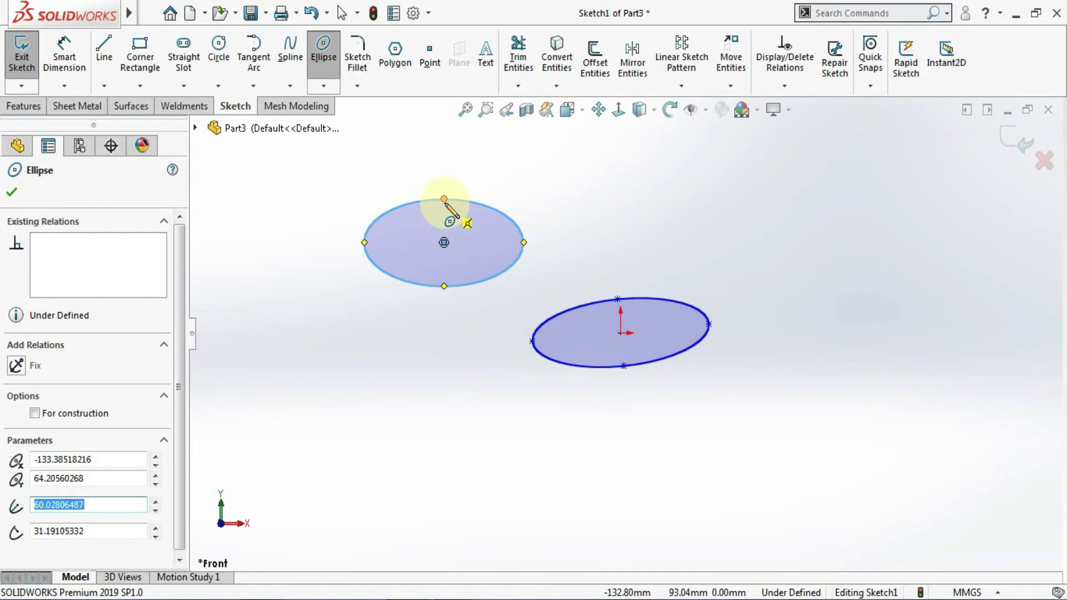
# - Sketch a partial ellipse below and left of the two ellipses, radii about 87.5 and 41.7 mm, running clockwise from its top to its lower left
pyautogui.click(323, 85)
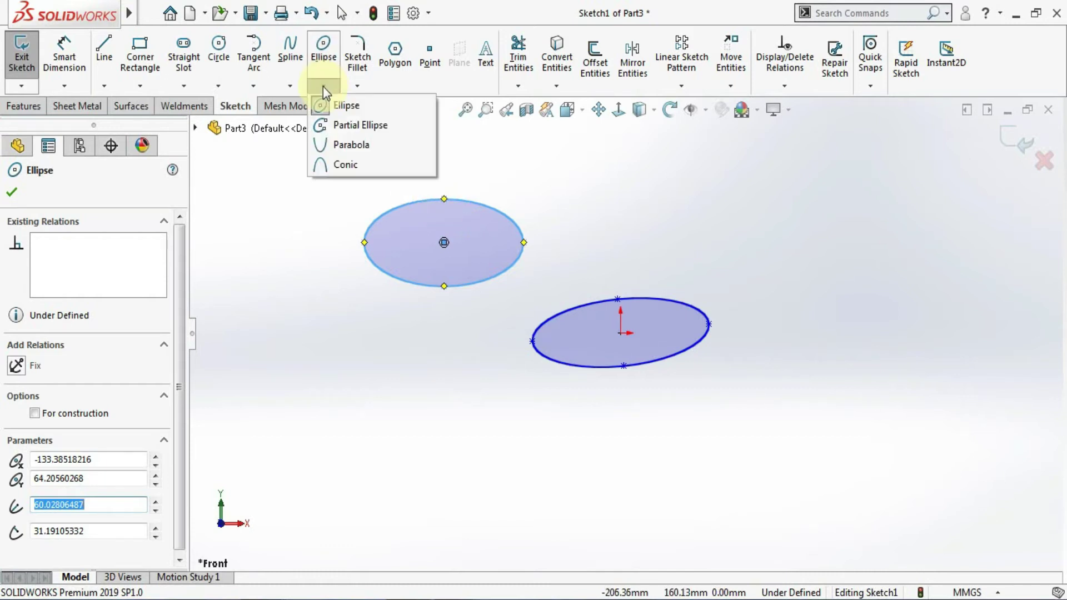
pyautogui.click(368, 125)
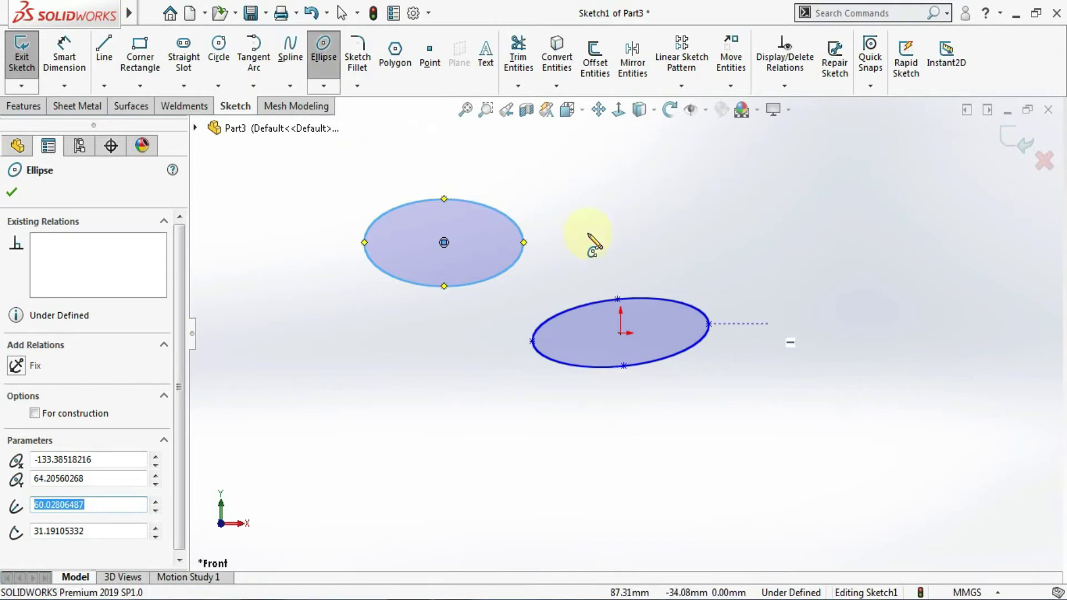
pyautogui.press('z')
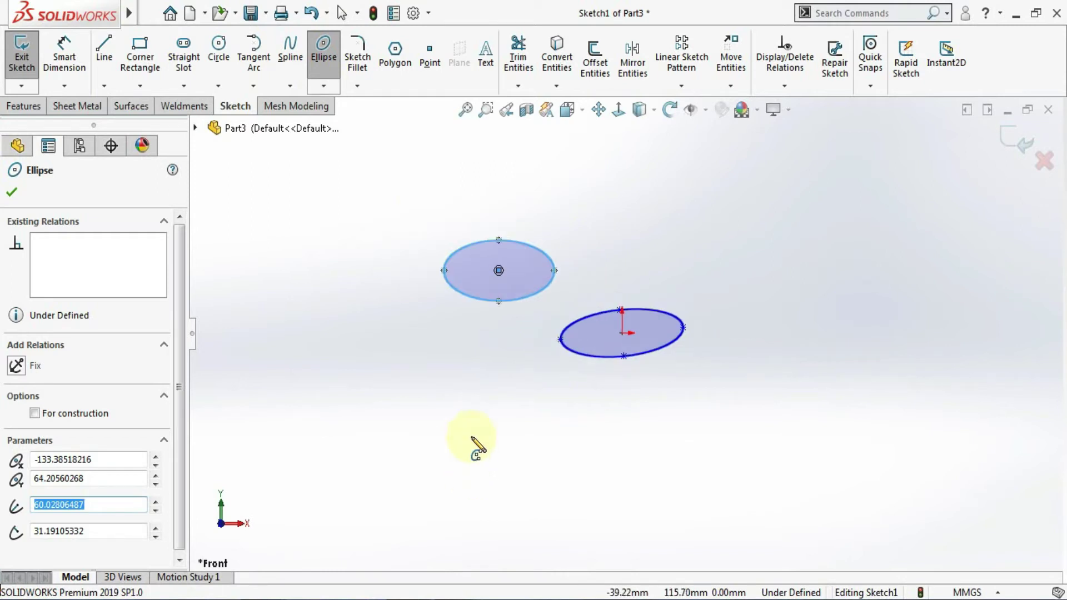
pyautogui.press('z')
pyautogui.click(448, 428)
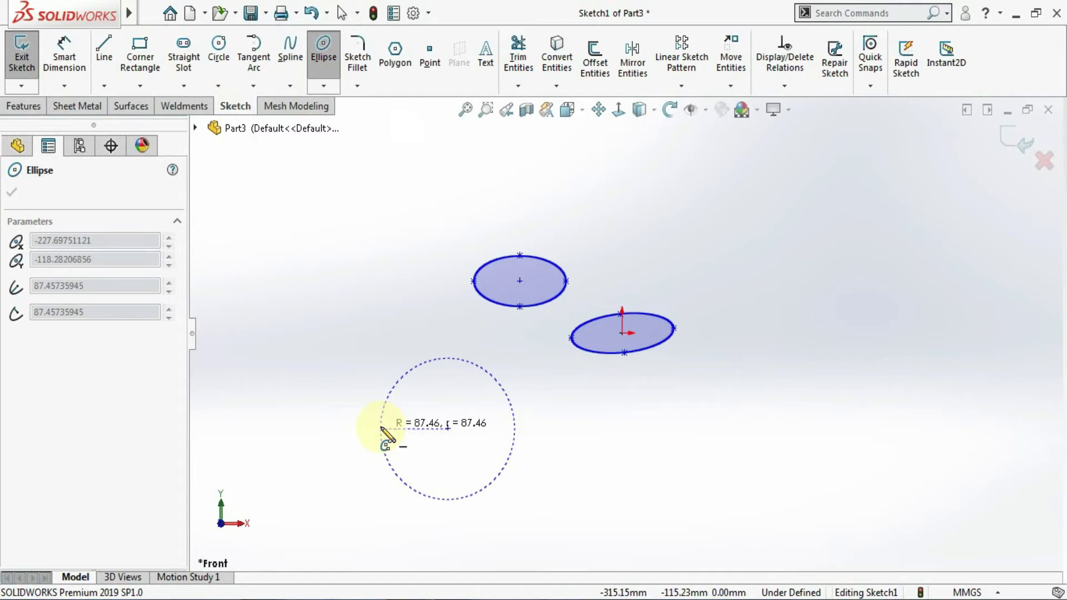
pyautogui.click(382, 428)
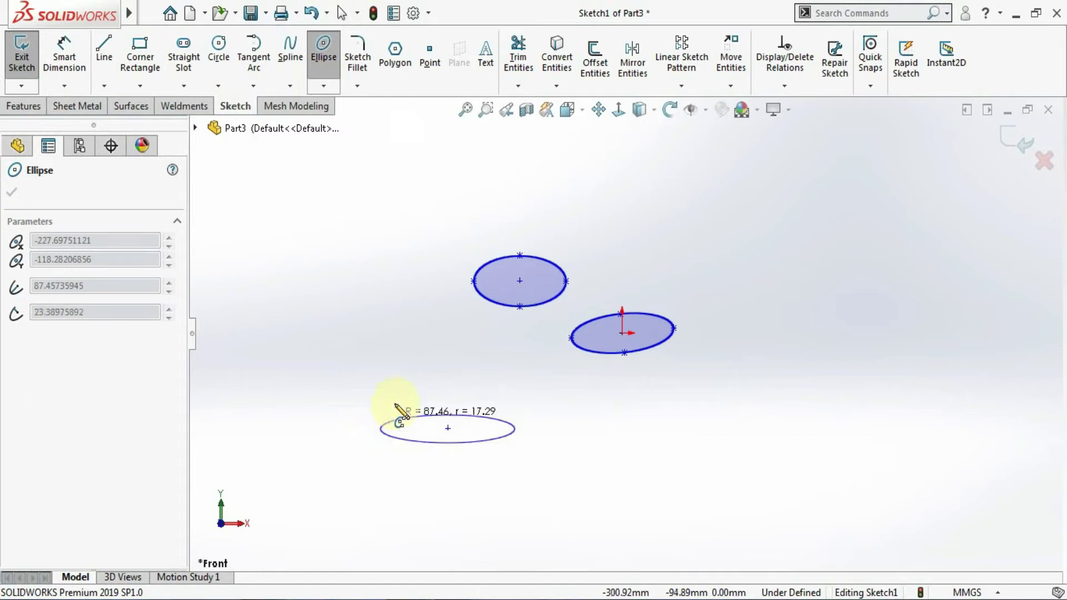
pyautogui.click(449, 397)
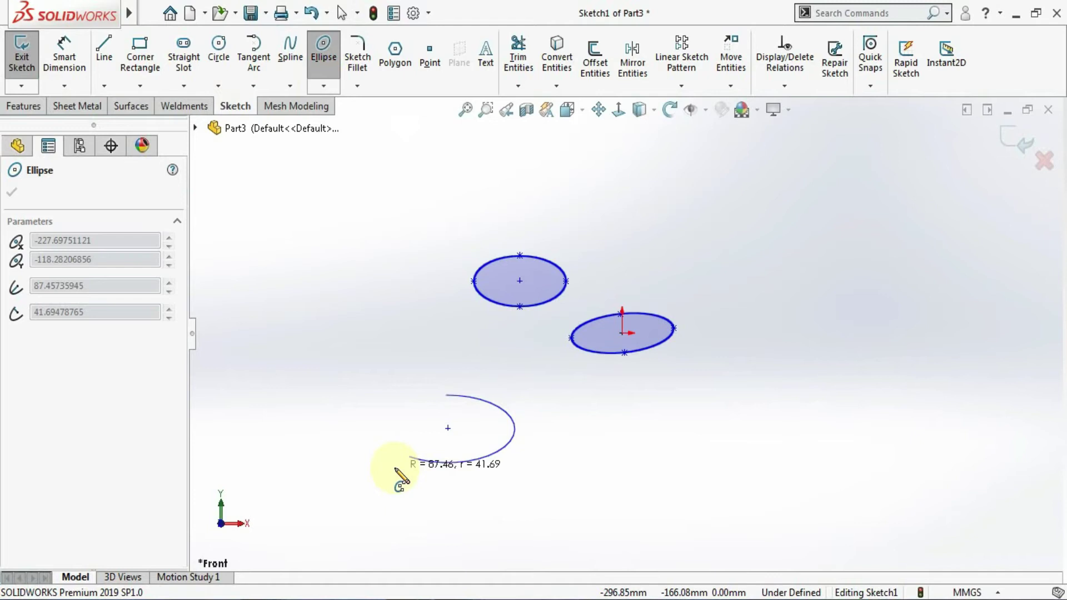
pyautogui.click(396, 470)
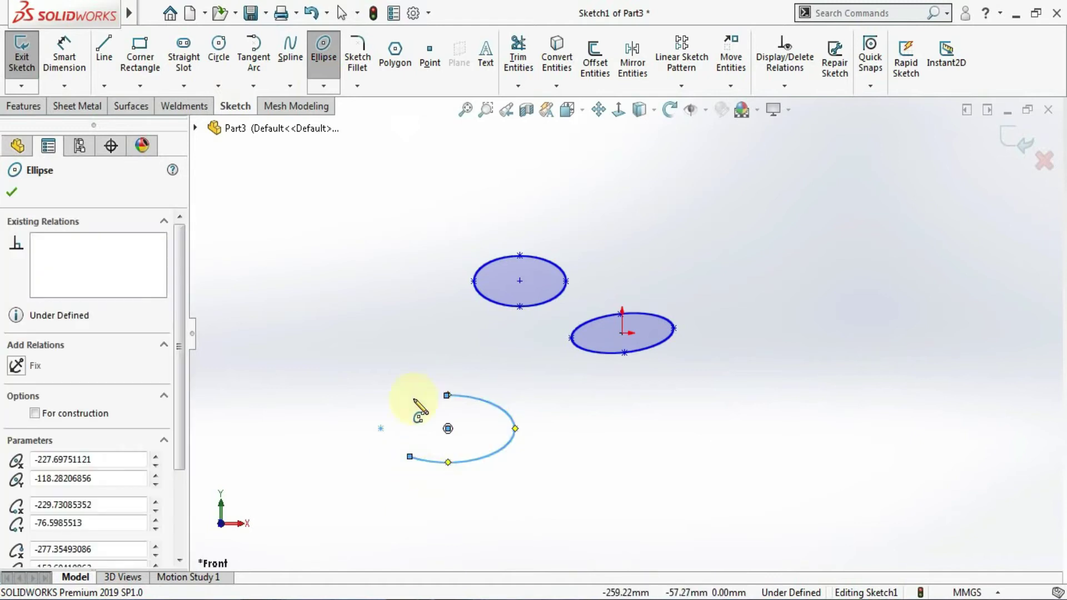
# - Sketch a right-opening parabola with its focus at about X 15.6, Y -156.1 mm, focal distance about 44.9 mm, spanning about Y -77.4 to -251.9 mm
pyautogui.click(12, 194)
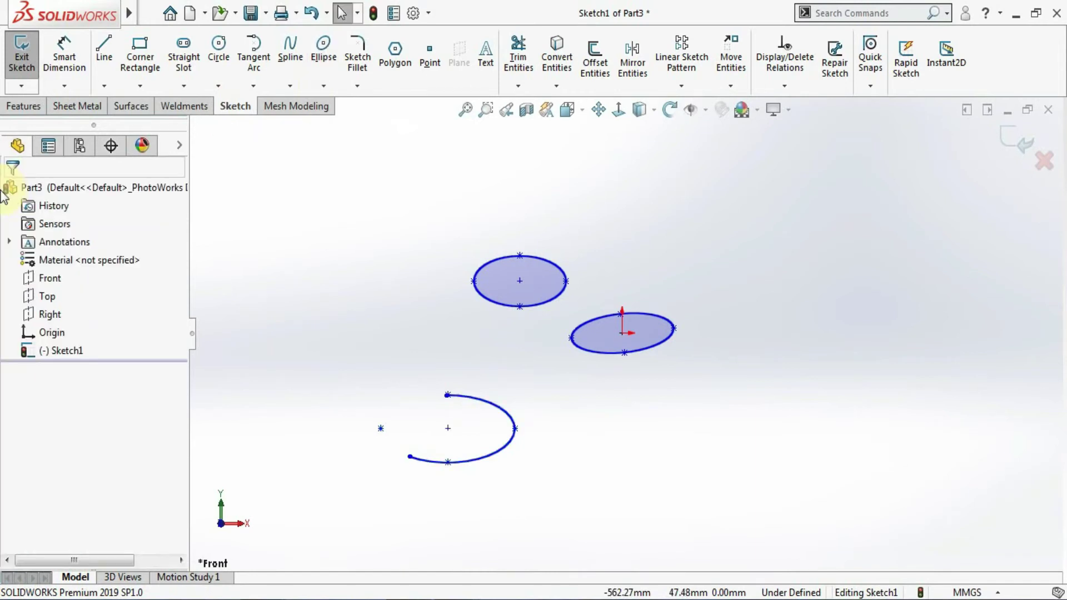
pyautogui.click(325, 87)
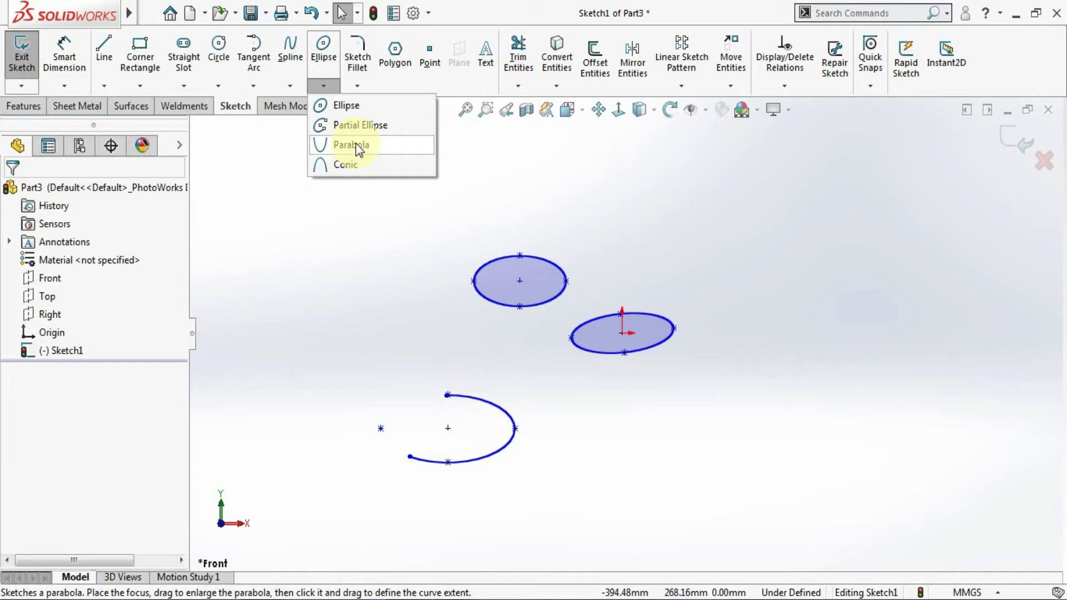
pyautogui.click(356, 143)
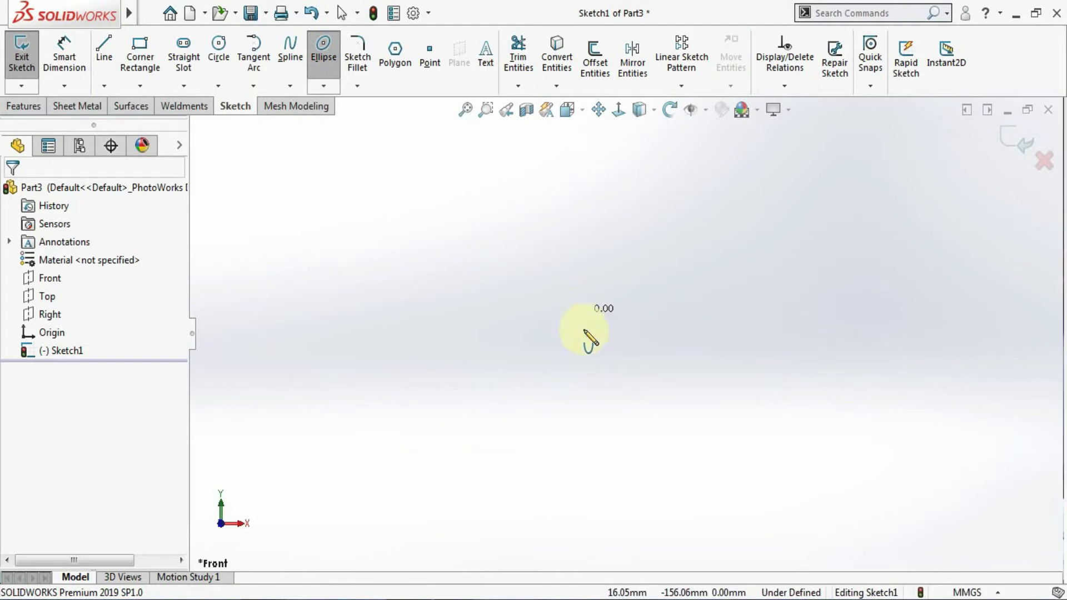
pyautogui.click(579, 311)
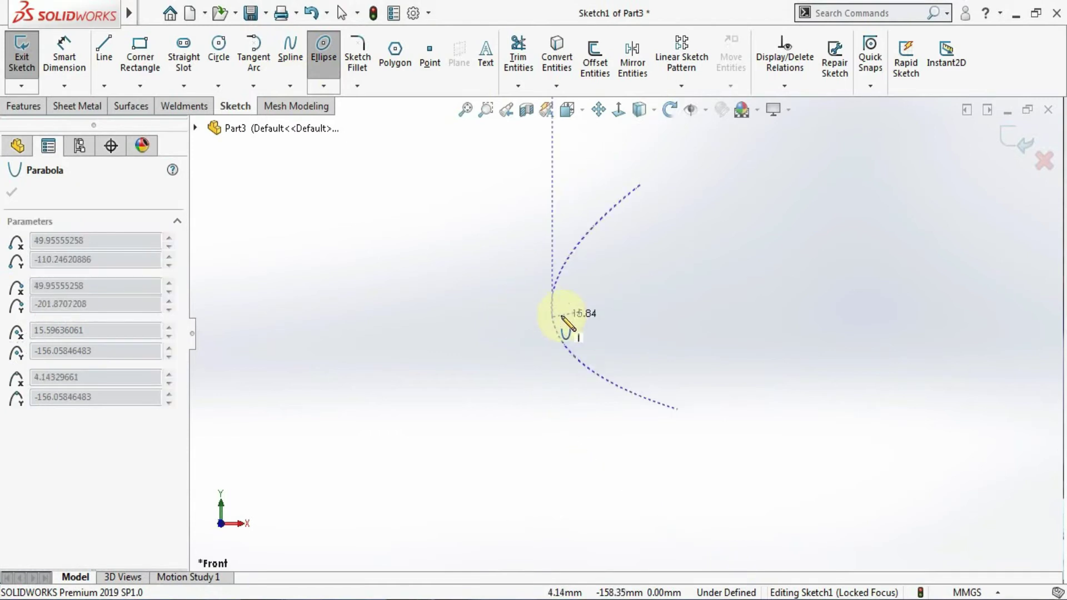
pyautogui.click(504, 315)
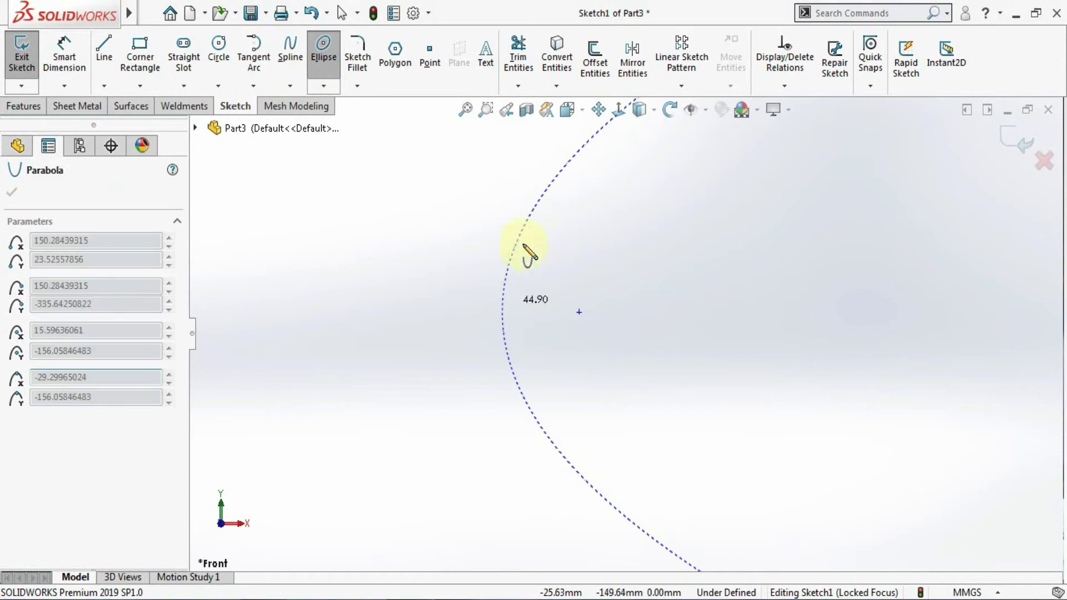
pyautogui.click(563, 175)
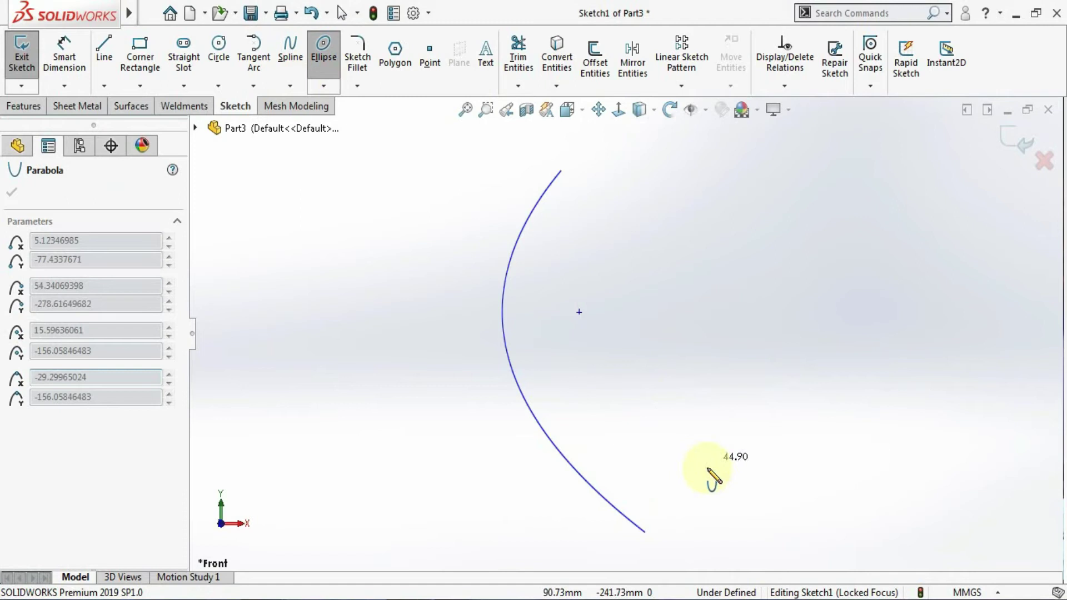
pyautogui.click(623, 444)
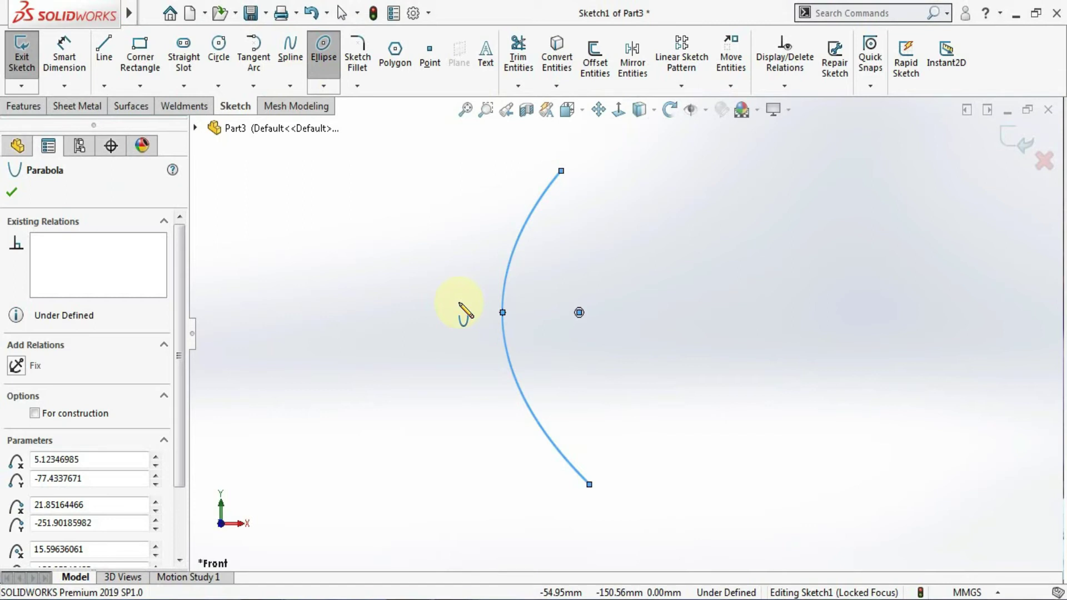
# - Leave the Parabola tool and delete the parabola
pyautogui.press('Escape')
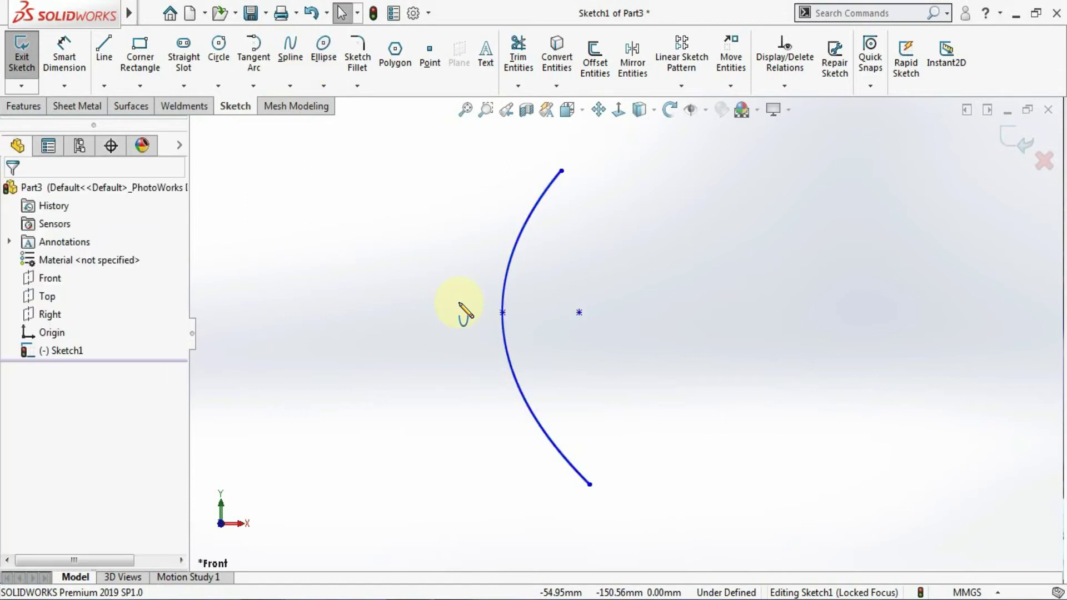
pyautogui.click(502, 300)
pyautogui.press('Delete')
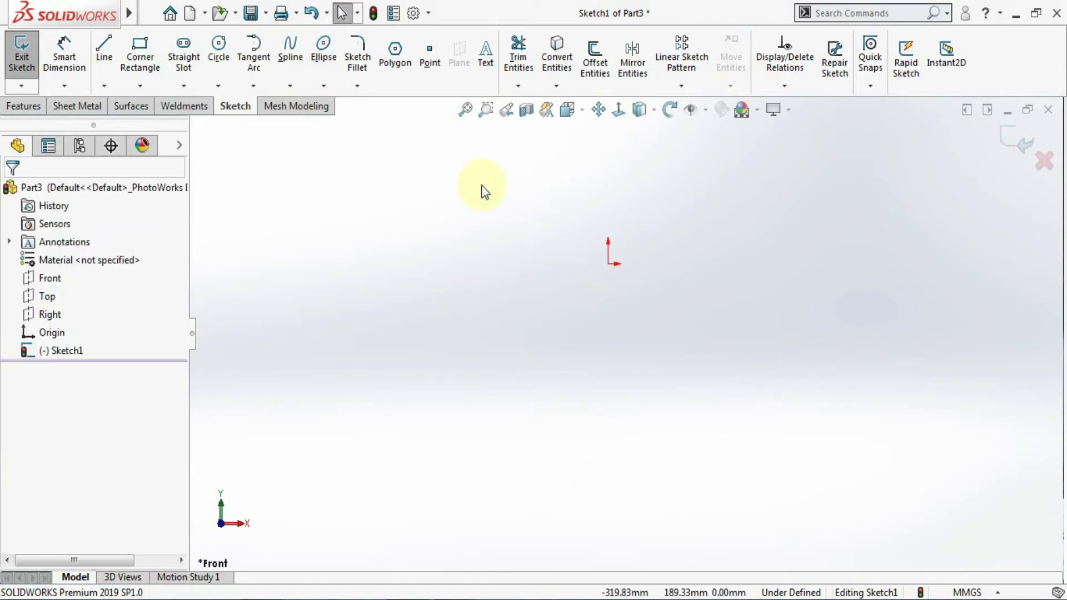
# - Place a sketch point above and right of the origin, and set its coordinates to X 200, Y 300 mm
pyautogui.click(433, 69)
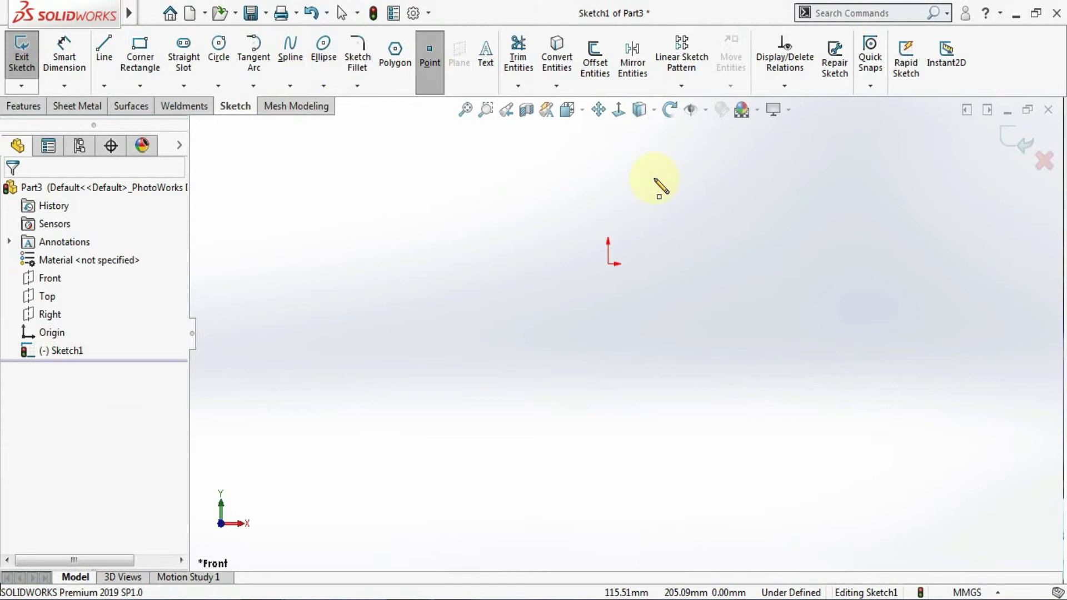
pyautogui.click(655, 178)
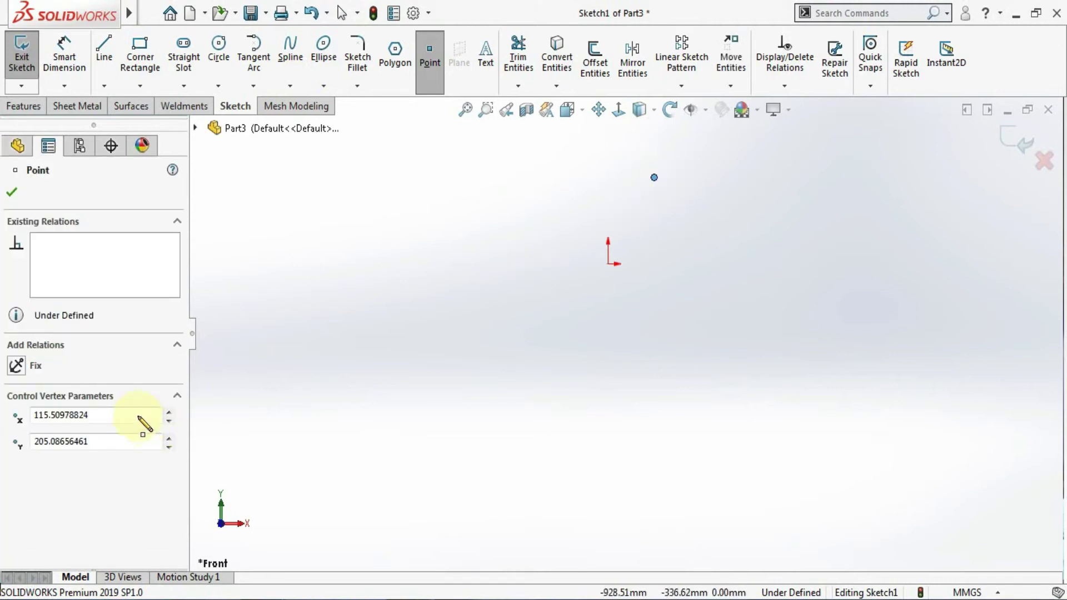
pyautogui.moveTo(102, 415); pyautogui.dragTo(20, 418)
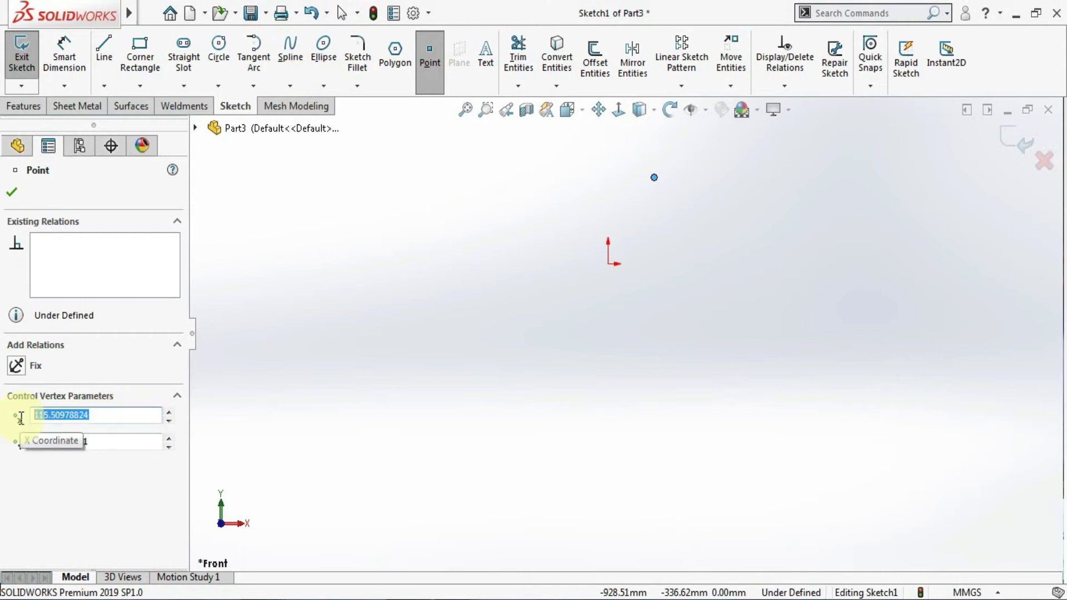
pyautogui.write('200')
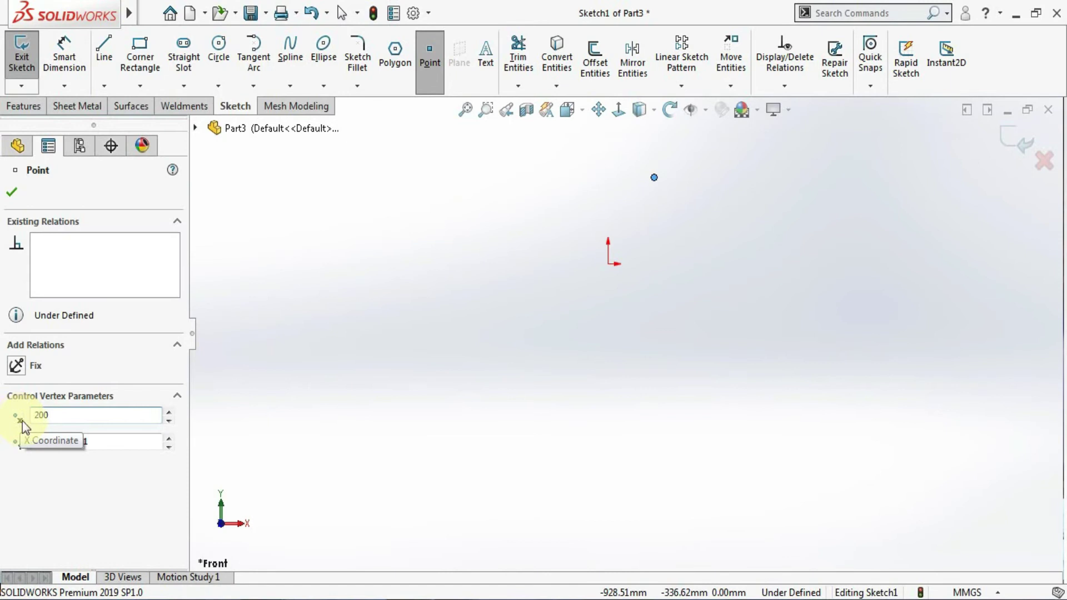
pyautogui.moveTo(102, 441); pyautogui.dragTo(19, 442)
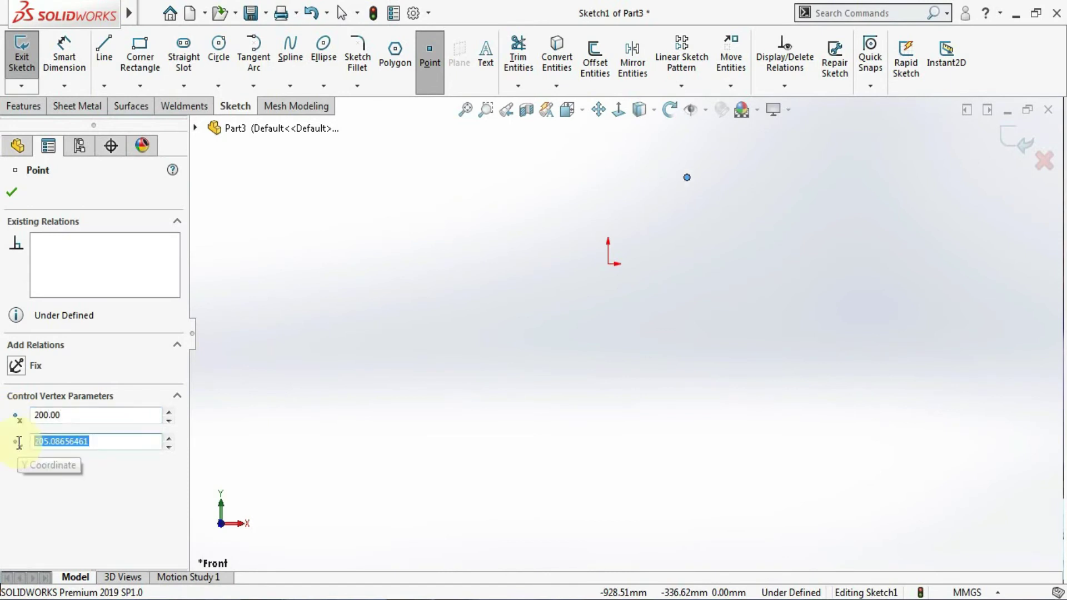
pyautogui.write('300')
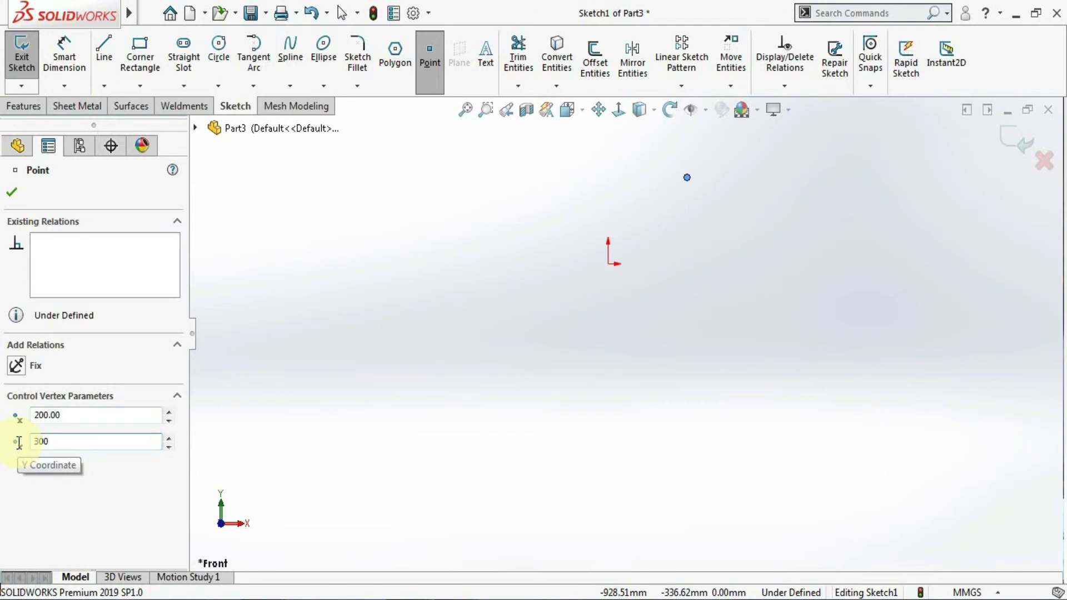
pyautogui.click(11, 193)
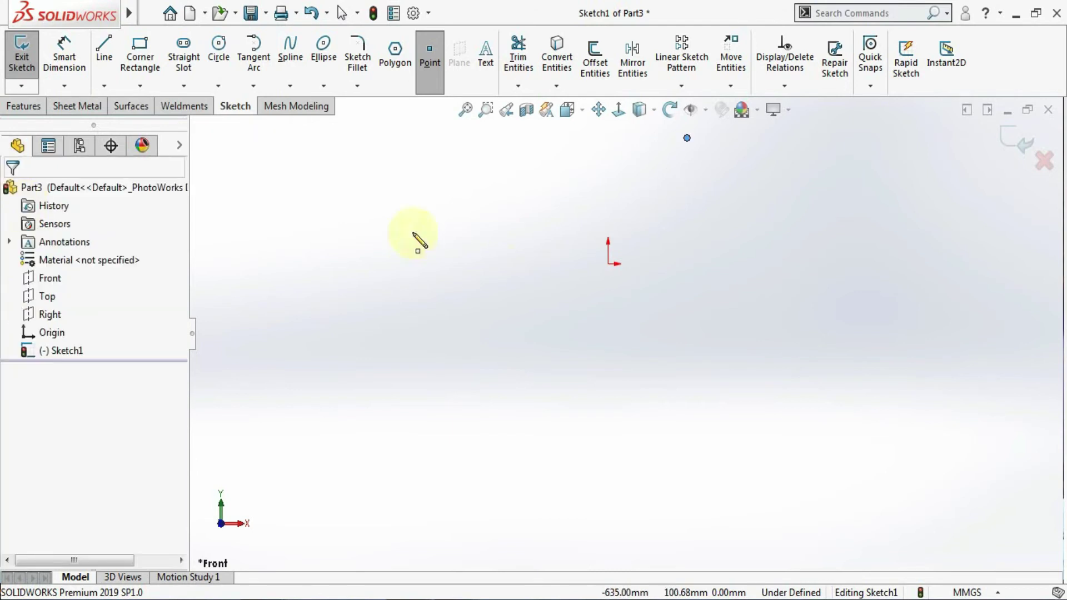
# - Dimension the vertical distance between the origin and the sketch point, placing the dimension left of the origin and keeping the proposed value
pyautogui.scroll(1, 656, 304)
pyautogui.scroll(1, 656, 305)
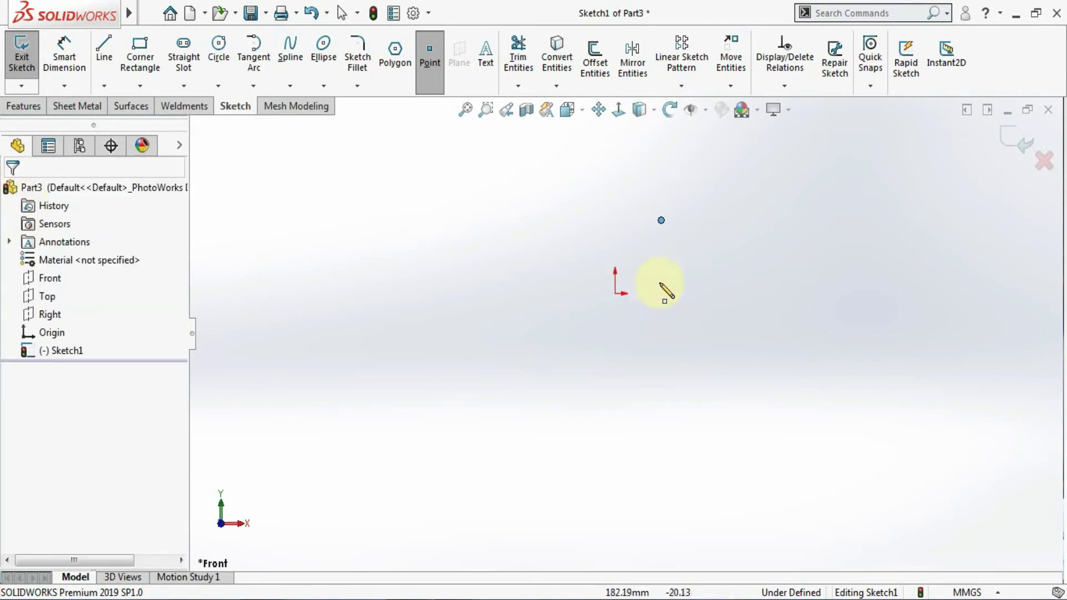
pyautogui.scroll(-2, 659, 266)
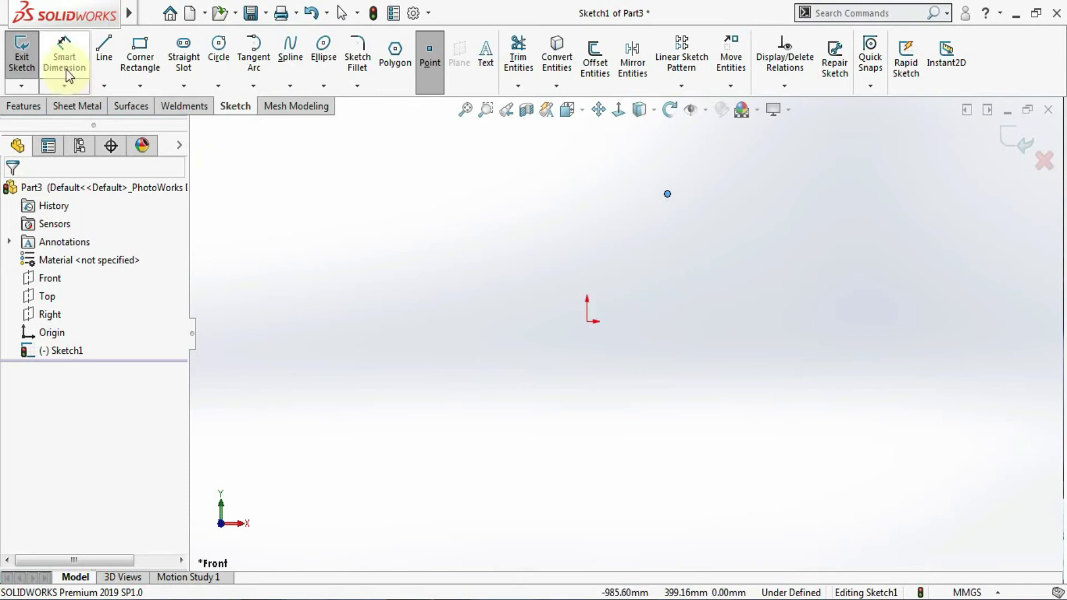
pyautogui.click(65, 86)
pyautogui.click(94, 107)
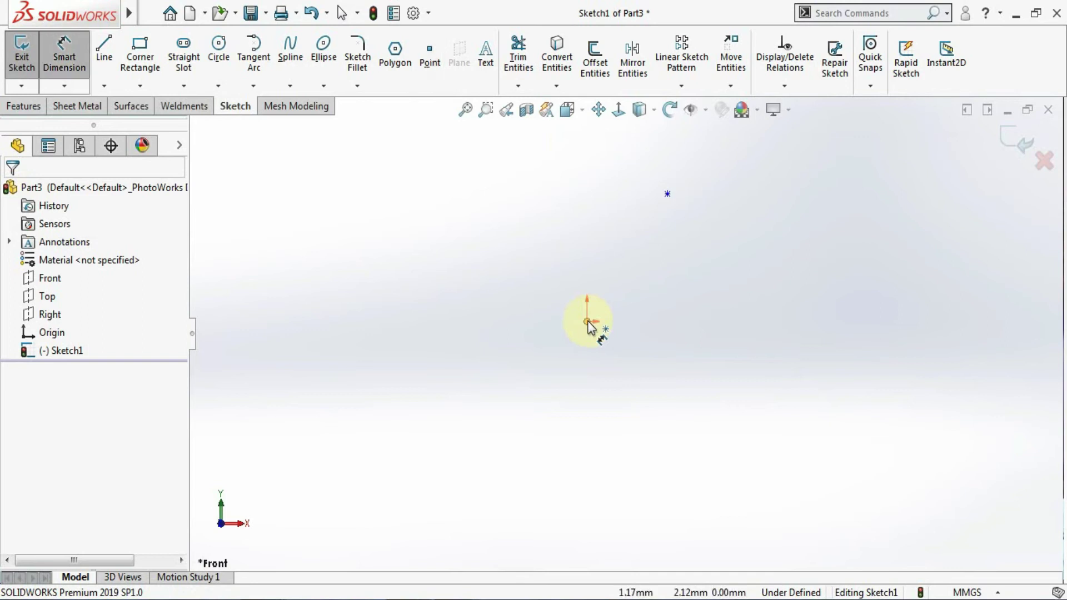
pyautogui.click(587, 322)
pyautogui.click(667, 196)
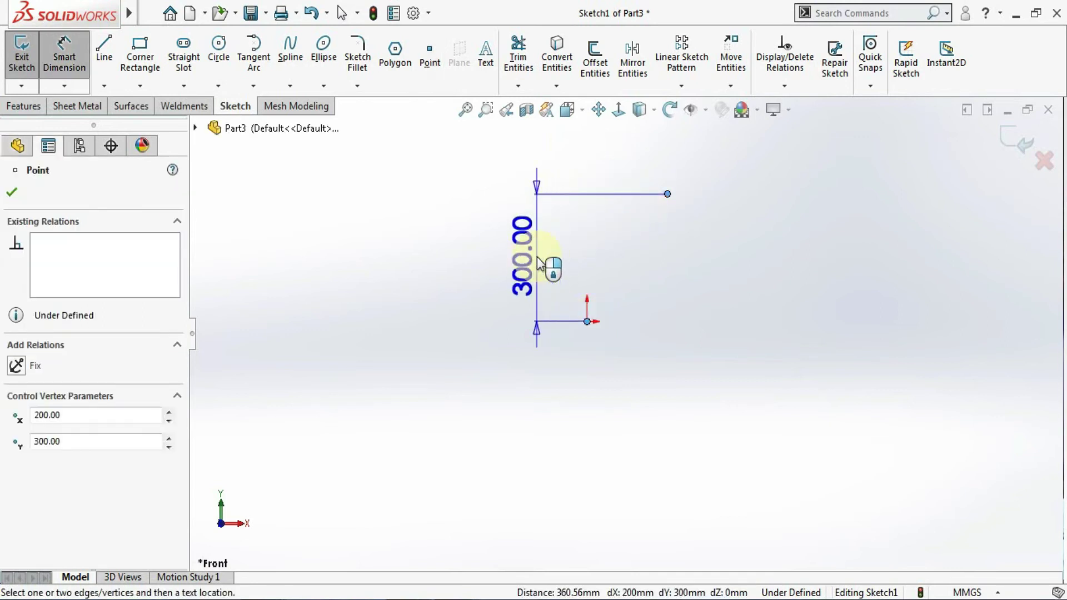
pyautogui.click(540, 265)
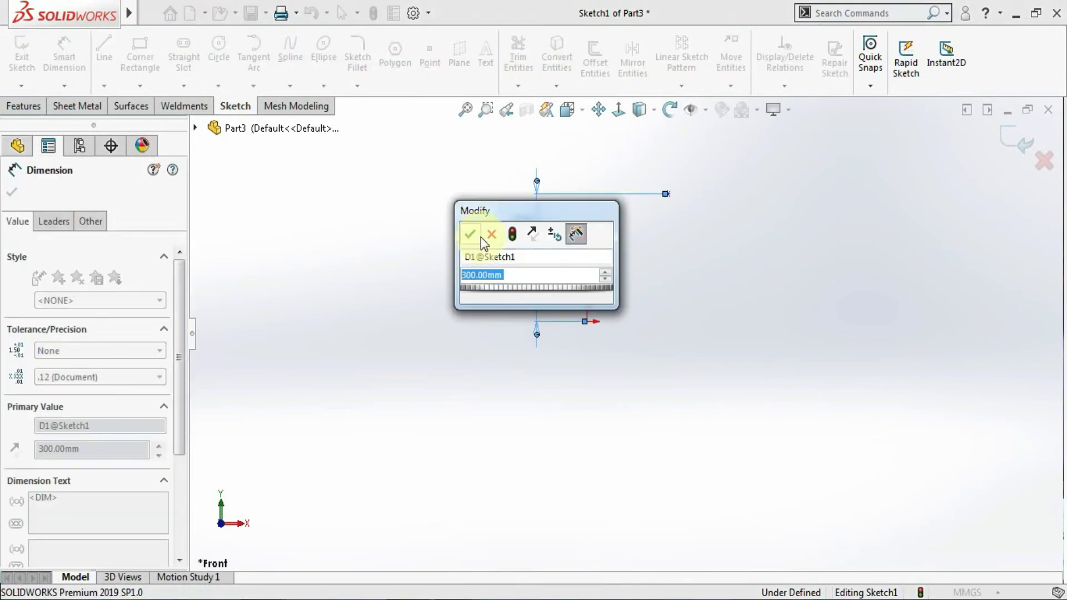
pyautogui.click(471, 234)
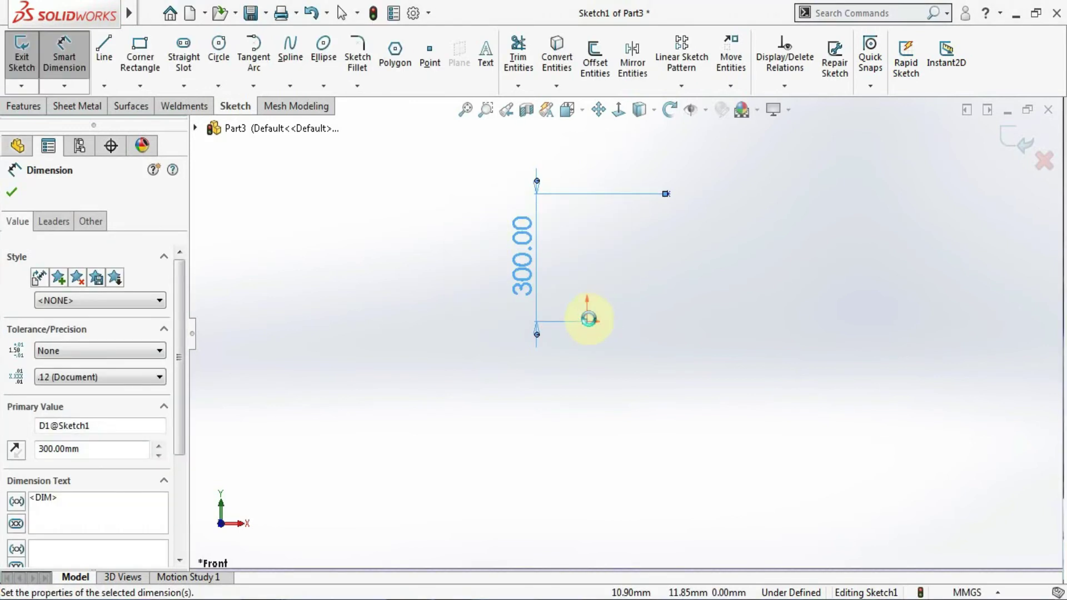
# - Dimension the horizontal distance between the sketch point and the origin, placing it below the origin with the proposed value, and leave Smart Dimension
pyautogui.click(667, 195)
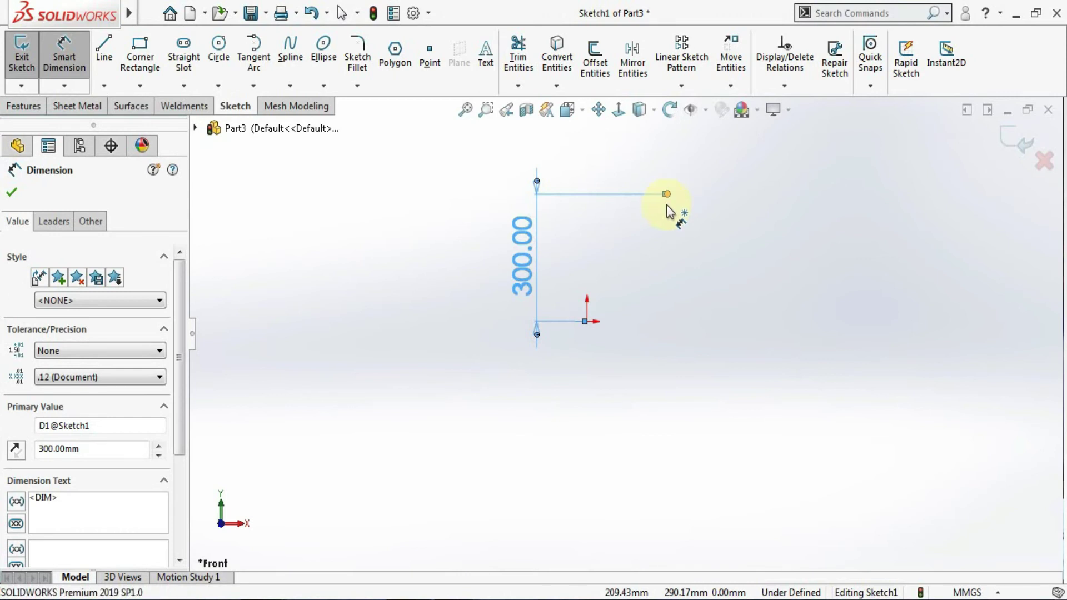
pyautogui.click(589, 321)
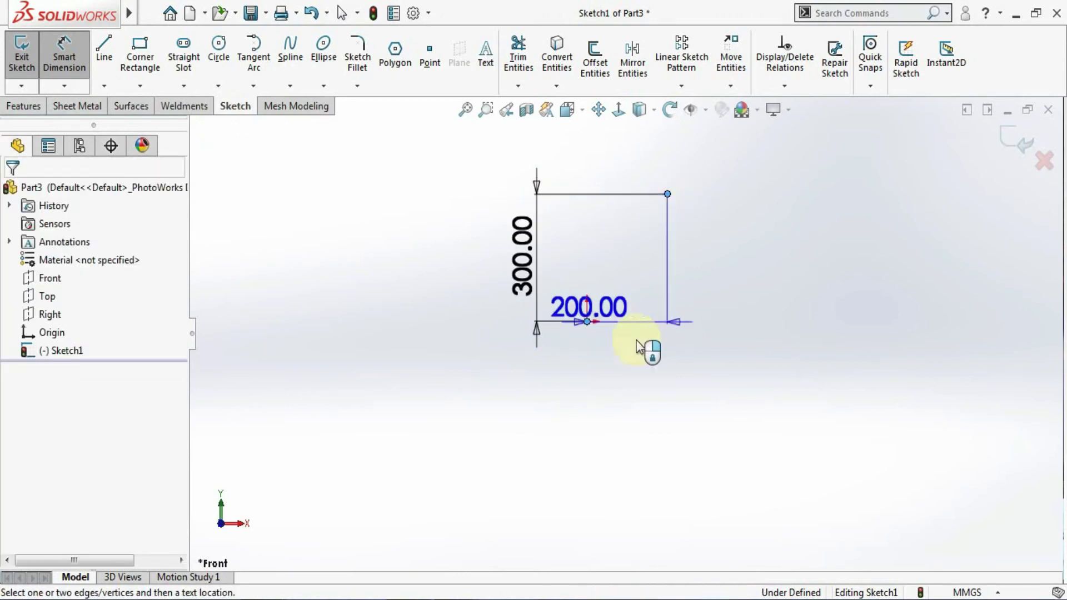
pyautogui.click(630, 360)
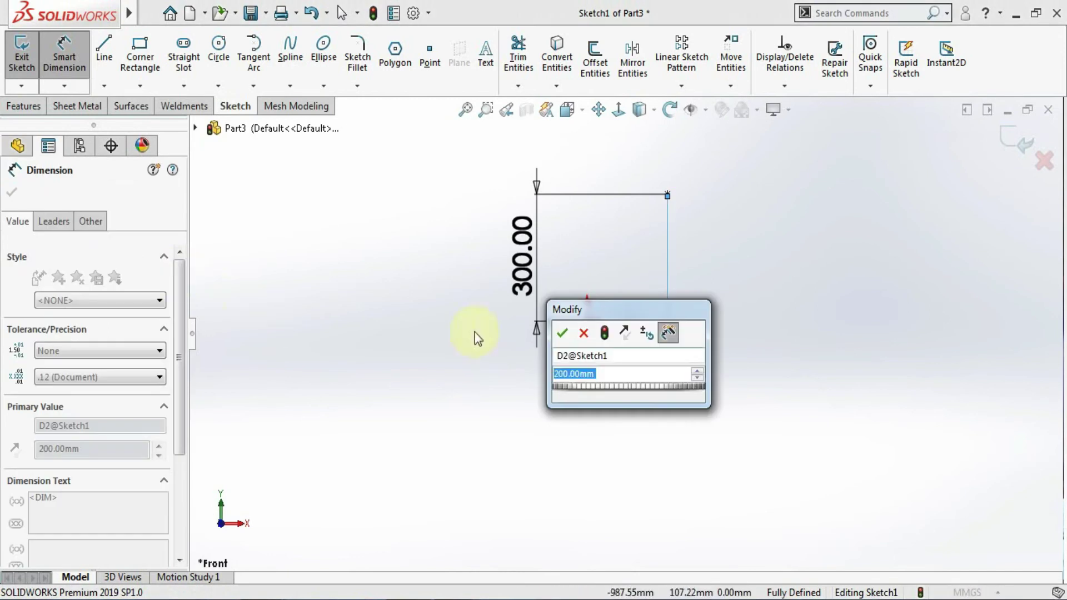
pyautogui.click(562, 334)
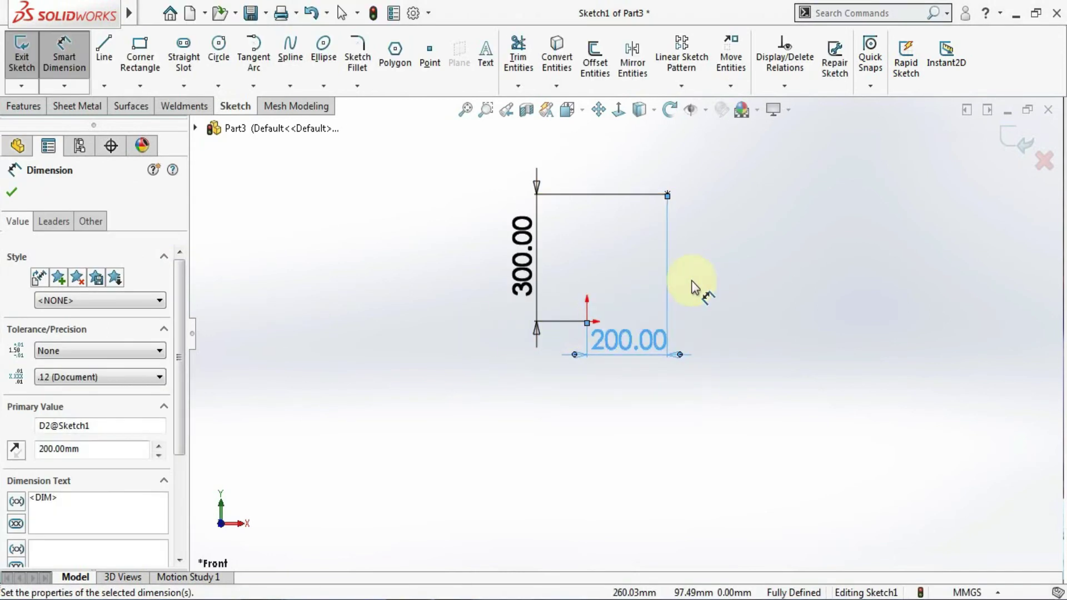
pyautogui.click(693, 287)
pyautogui.press('Escape')
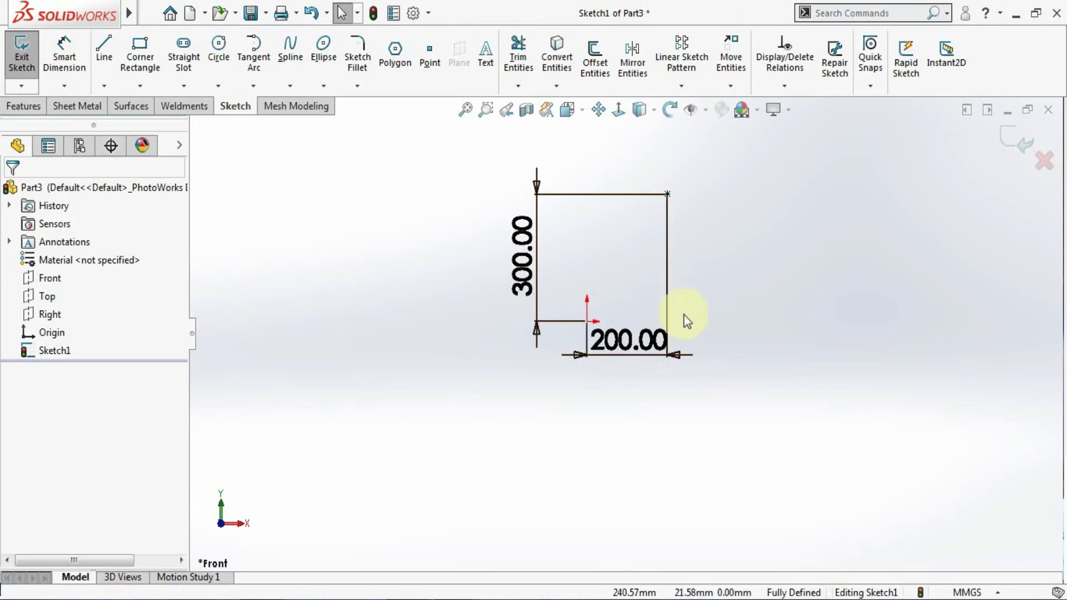
# - Delete the sketch point together with both of its dimensions
pyautogui.scroll(1, 676, 369)
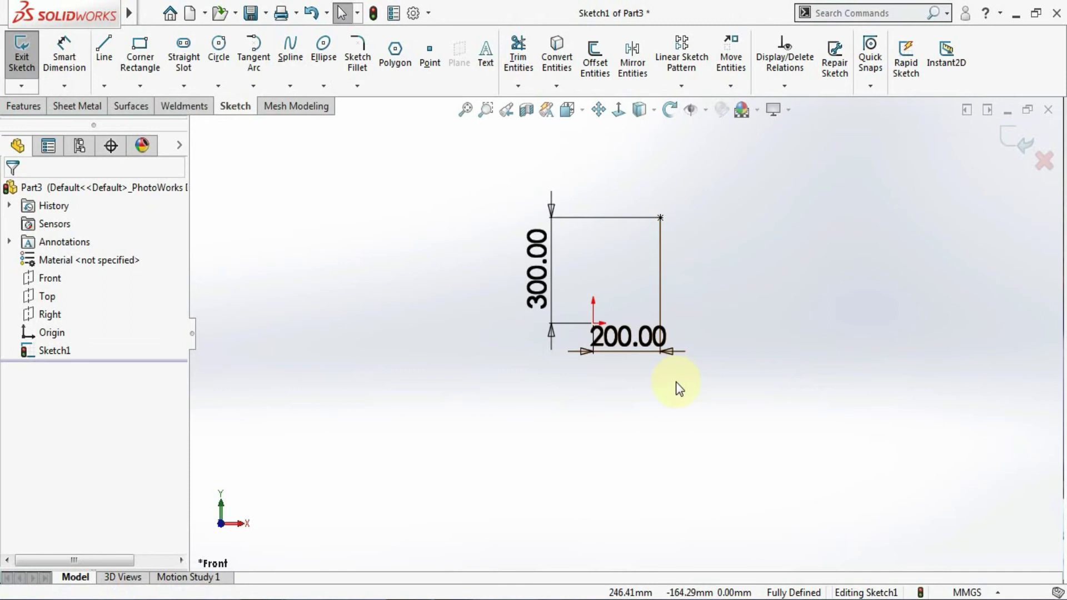
pyautogui.scroll(-1, 699, 225)
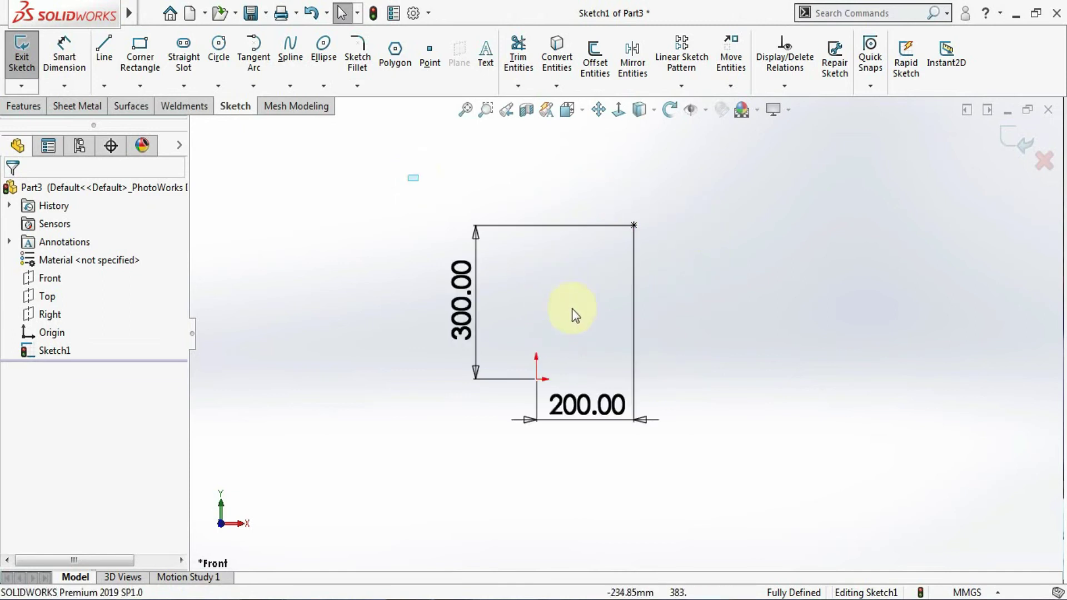
pyautogui.hotkey('ctrl', 'a')
pyautogui.press('Delete')
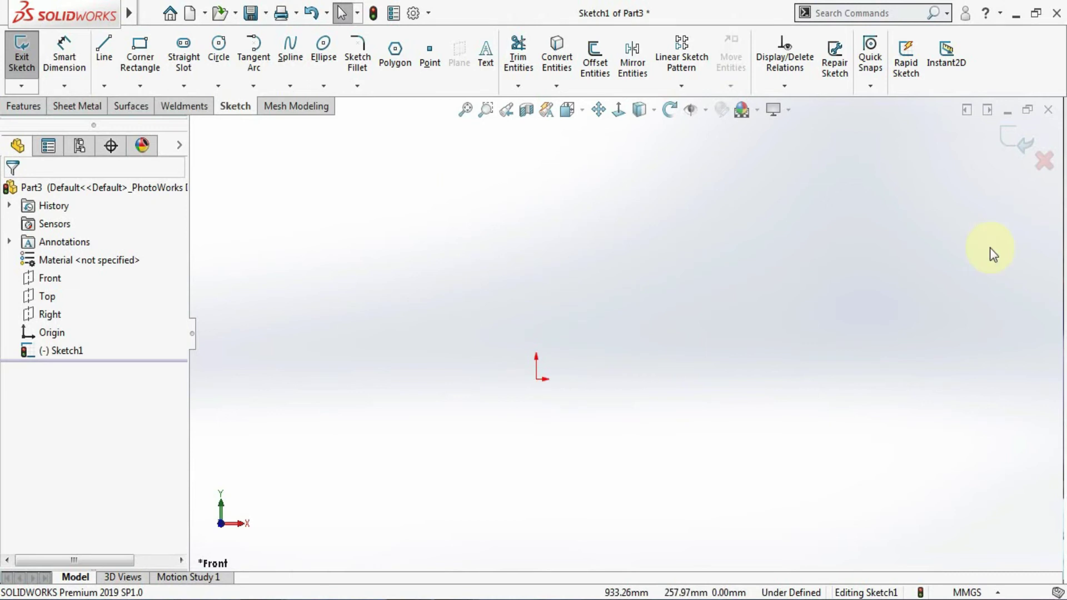
pyautogui.click(495, 77)
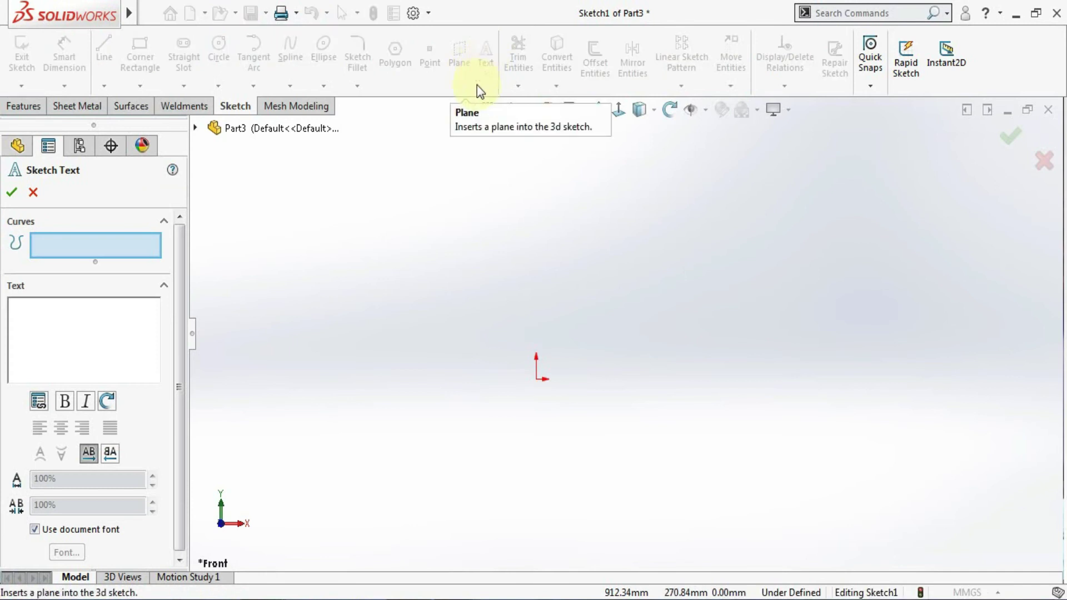
pyautogui.click(53, 329)
pyautogui.write('FGDFG')
pyautogui.press('BackSpace')
pyautogui.press('BackSpace')
pyautogui.press('BackSpace')
pyautogui.press('BackSpace')
pyautogui.press('BackSpace')
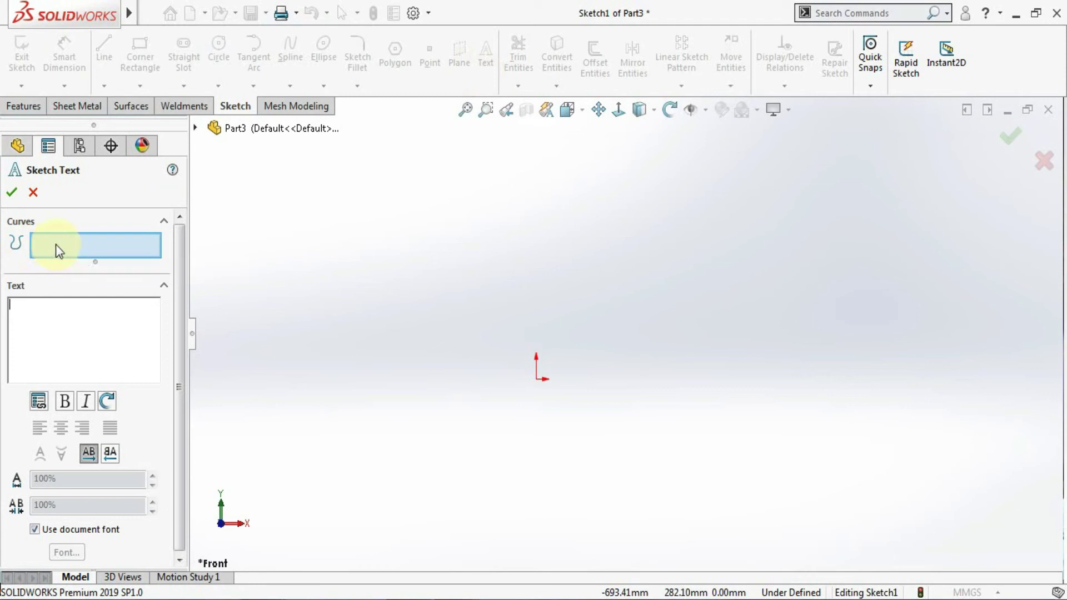
pyautogui.click(34, 192)
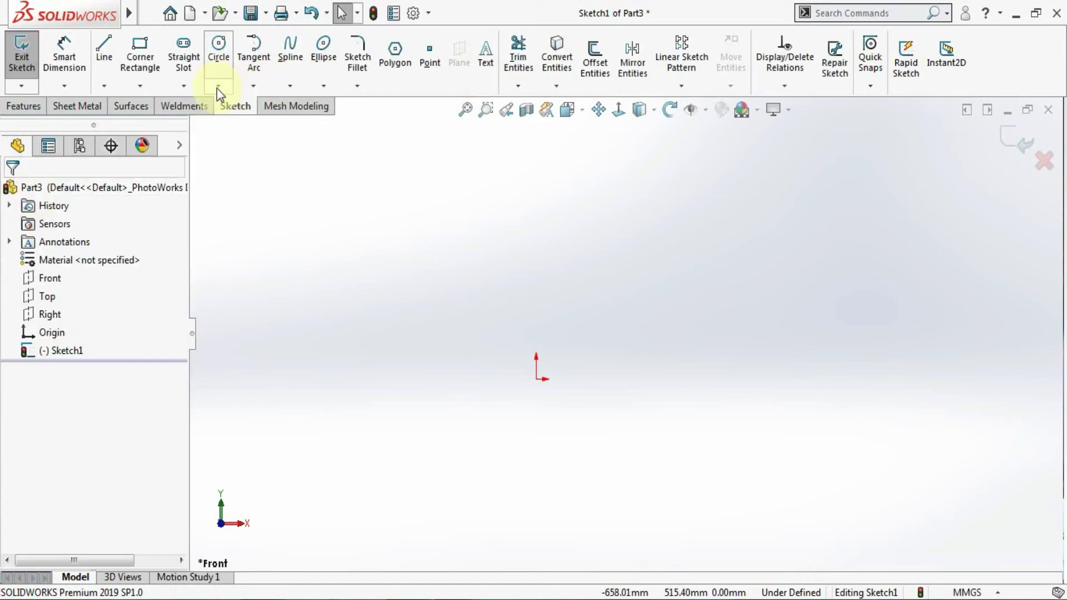
# - Sketch a horizontal line about 648 mm long from the origin toward positive X, and convert it to construction geometry
pyautogui.click(108, 50)
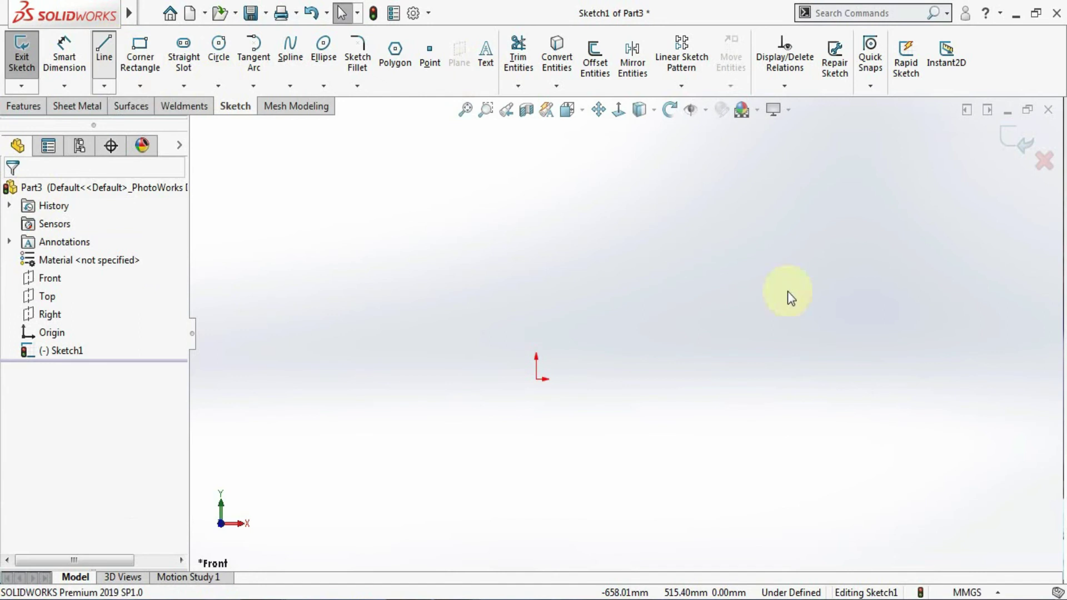
pyautogui.click(536, 379)
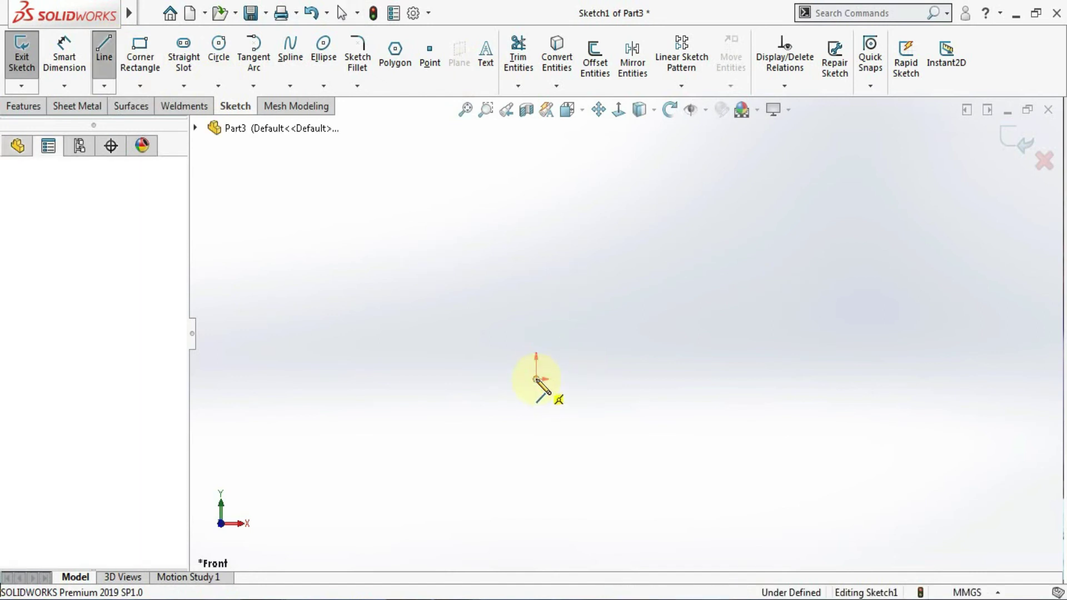
pyautogui.click(852, 378)
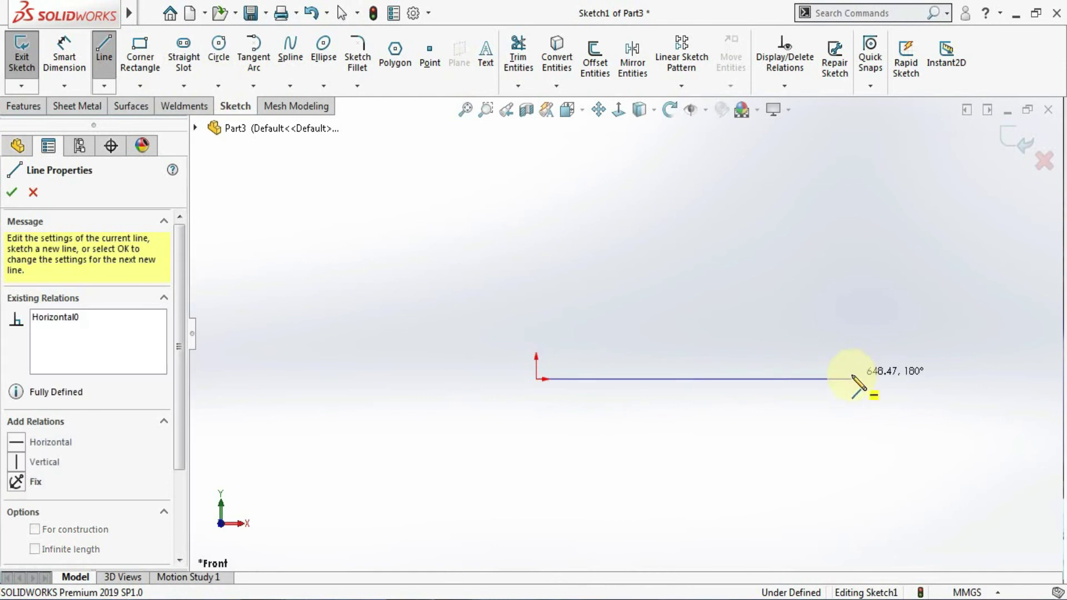
pyautogui.press('Escape')
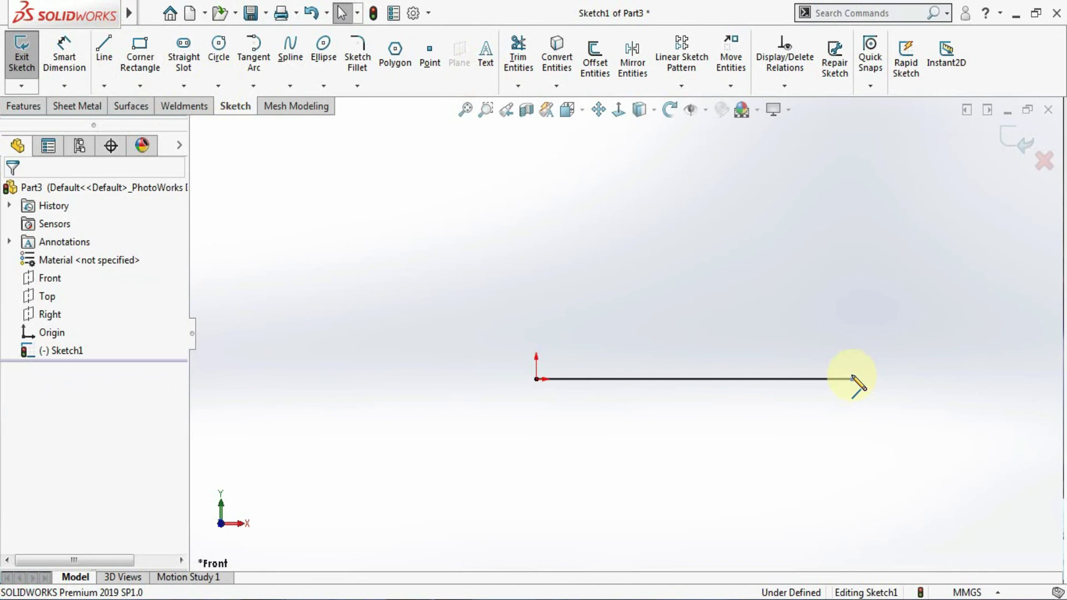
pyautogui.click(791, 378)
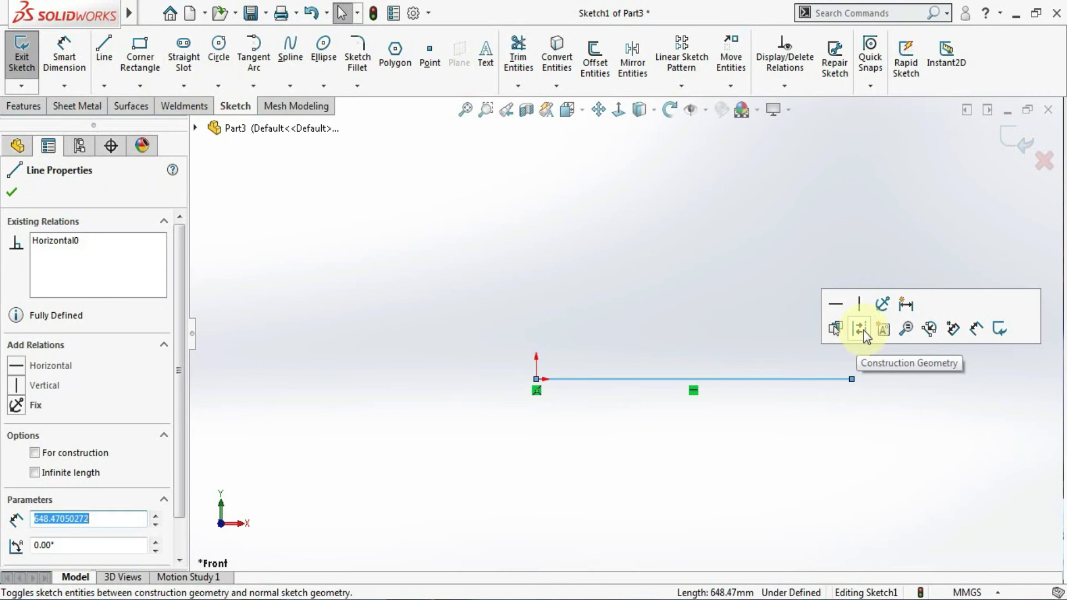
pyautogui.click(857, 330)
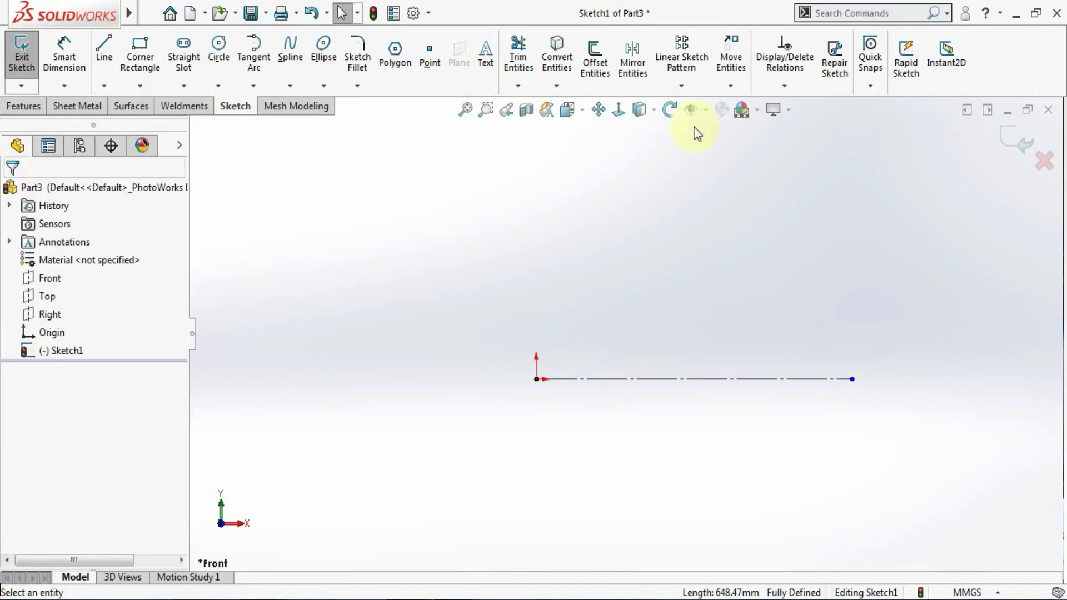
# - Create sketch text reading "nkowledge life" with the horizontal construction line as its curve
pyautogui.click(487, 55)
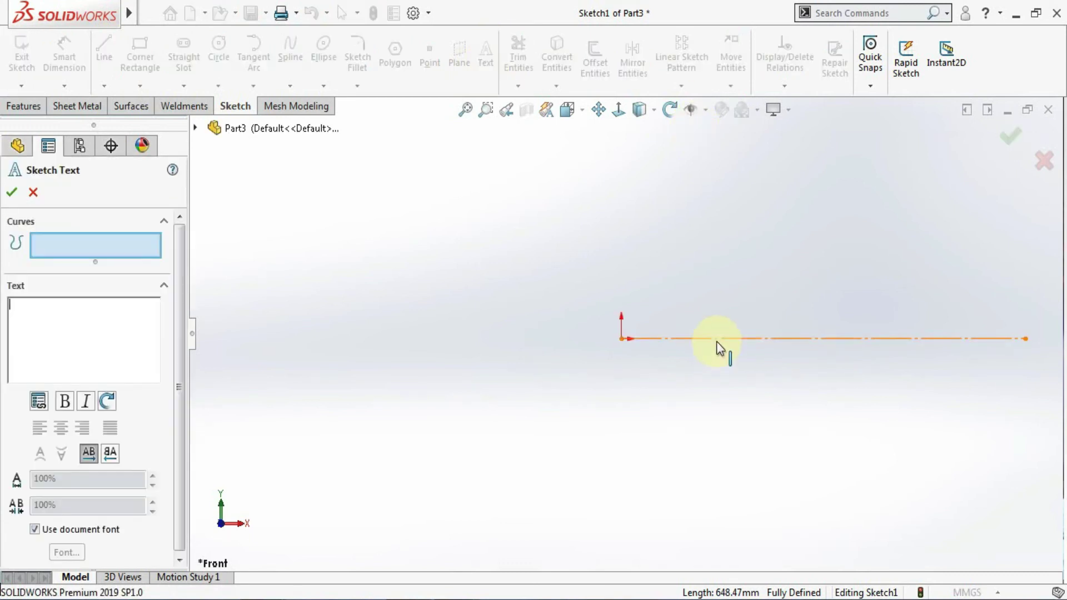
pyautogui.click(717, 348)
pyautogui.click(94, 334)
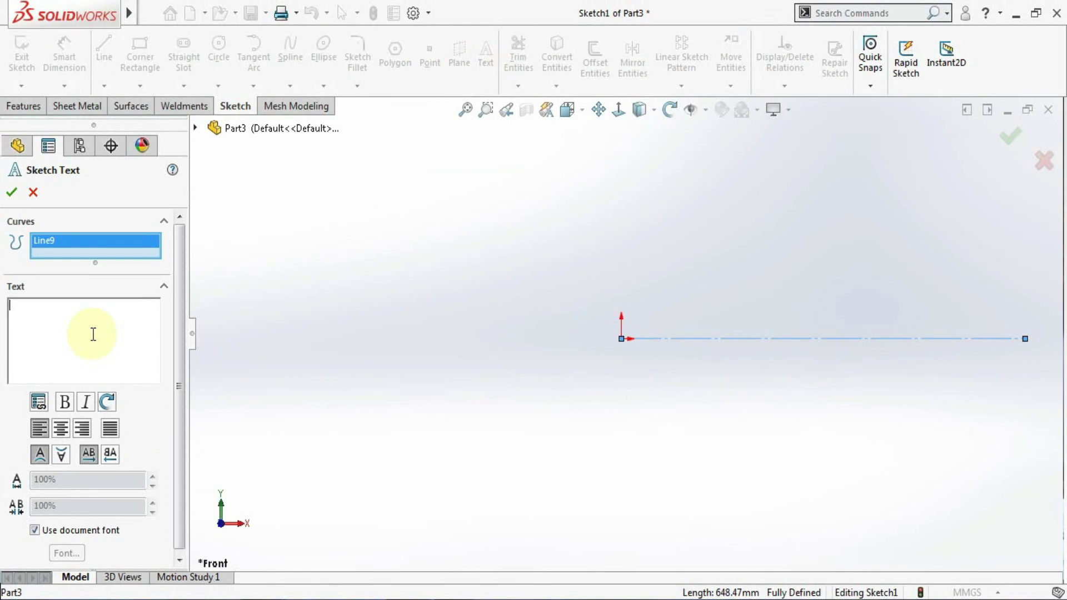
pyautogui.write('nkowledge life')
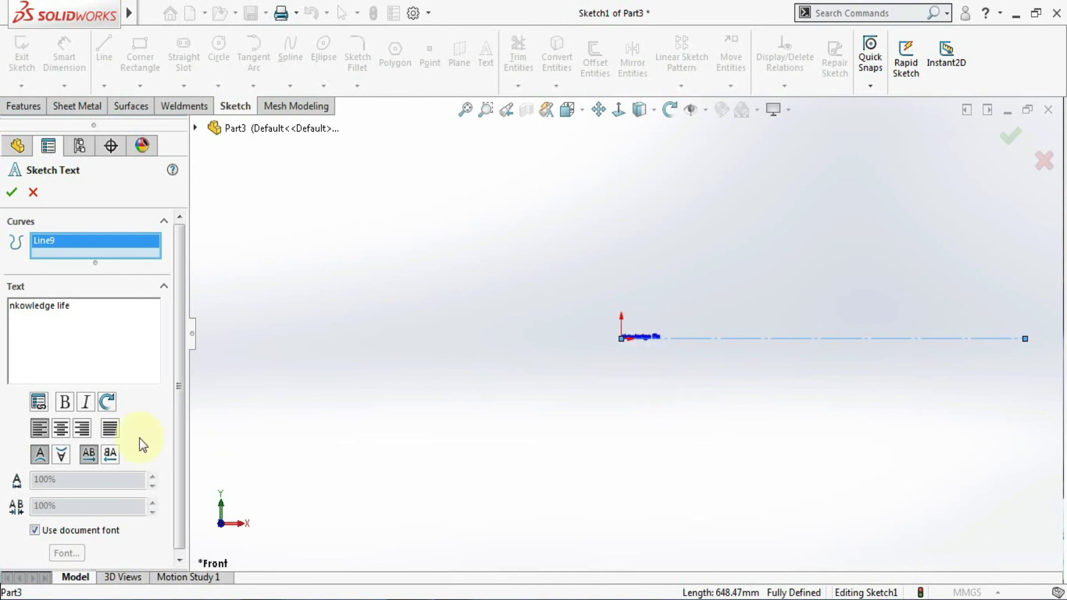
# - Override the document font for the sketch text and set the character height to 30 mm
pyautogui.click(40, 532)
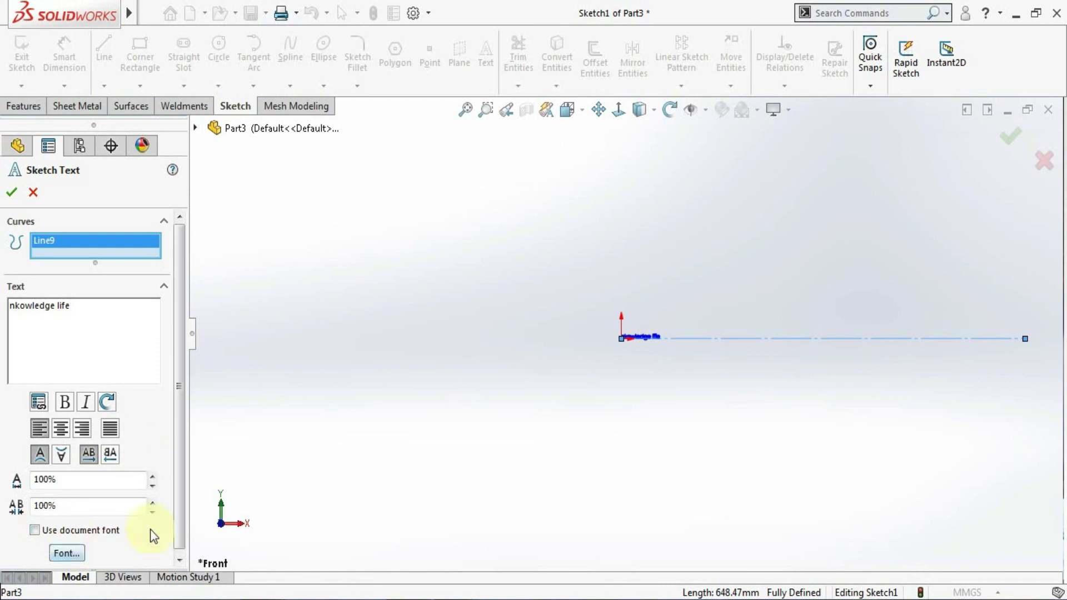
pyautogui.scroll(-1, 177, 532)
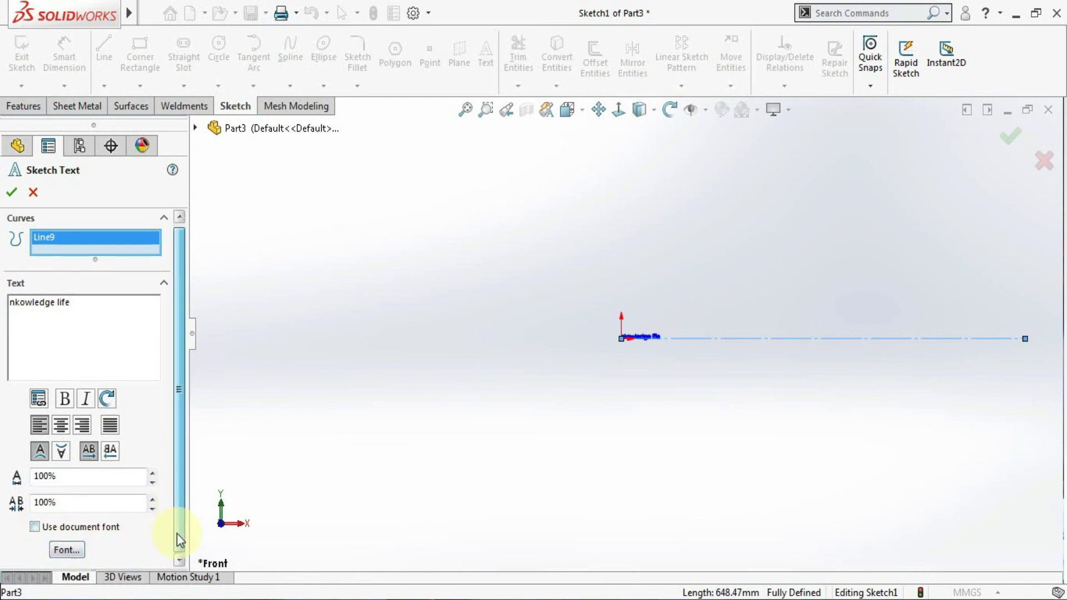
pyautogui.click(66, 551)
pyautogui.moveTo(622, 199); pyautogui.dragTo(665, 326)
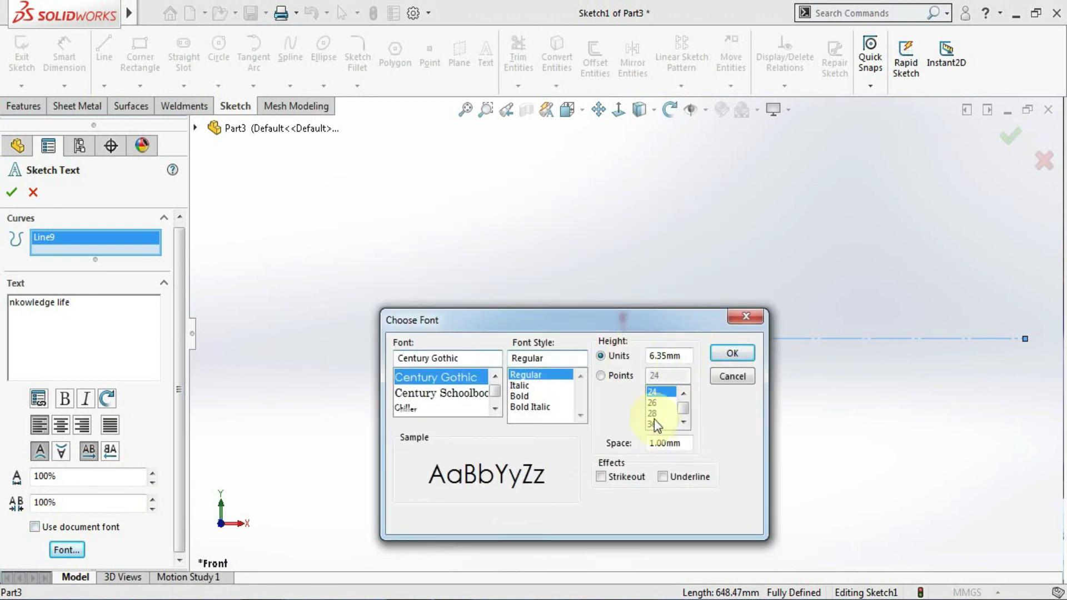
pyautogui.moveTo(687, 350); pyautogui.dragTo(640, 352)
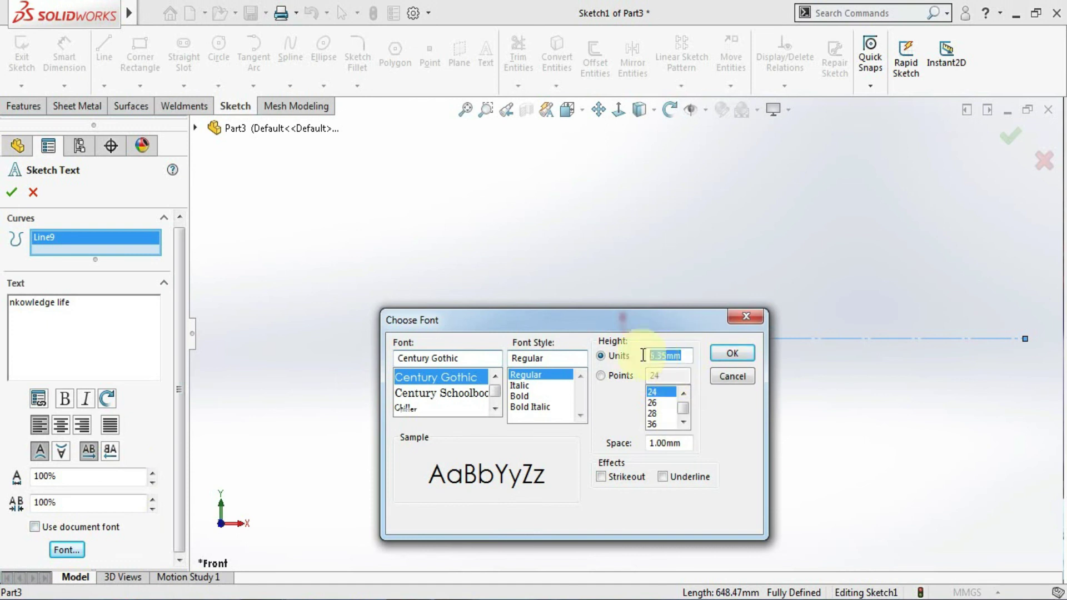
pyautogui.write('3')
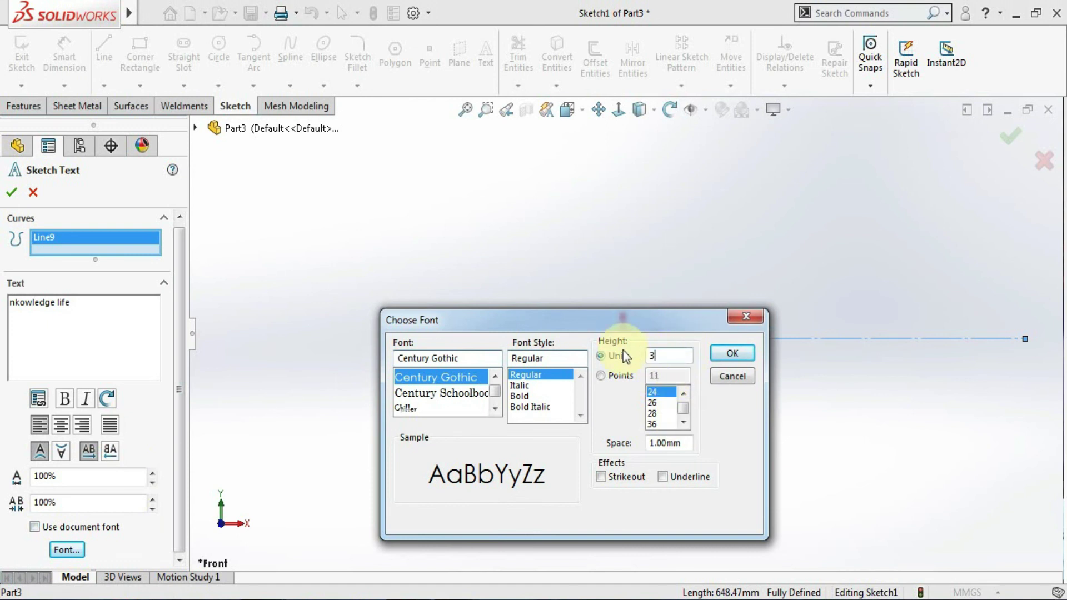
pyautogui.write('0')
pyautogui.click(733, 353)
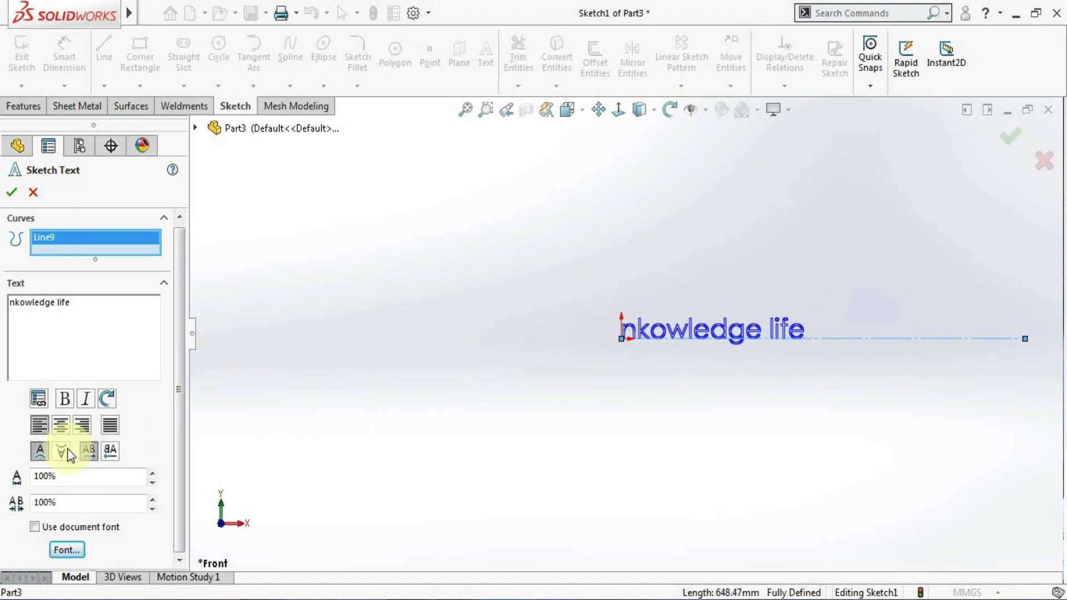
# - Try the vertical flip on the text, center it along the construction line, restore its upright orientation, and accept the sketch text
pyautogui.click(62, 451)
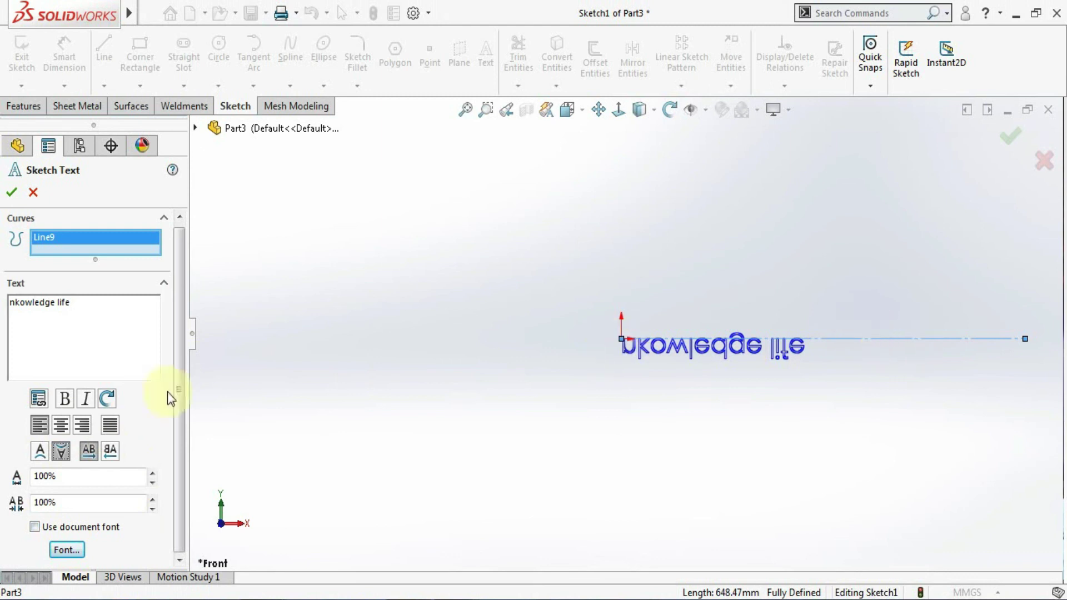
pyautogui.click(60, 426)
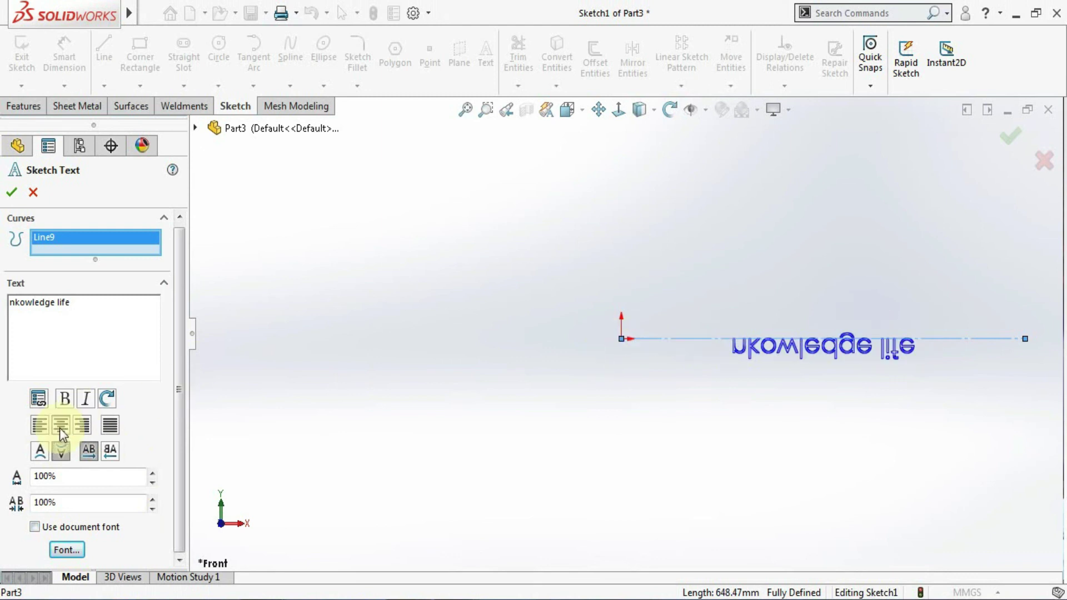
pyautogui.click(42, 451)
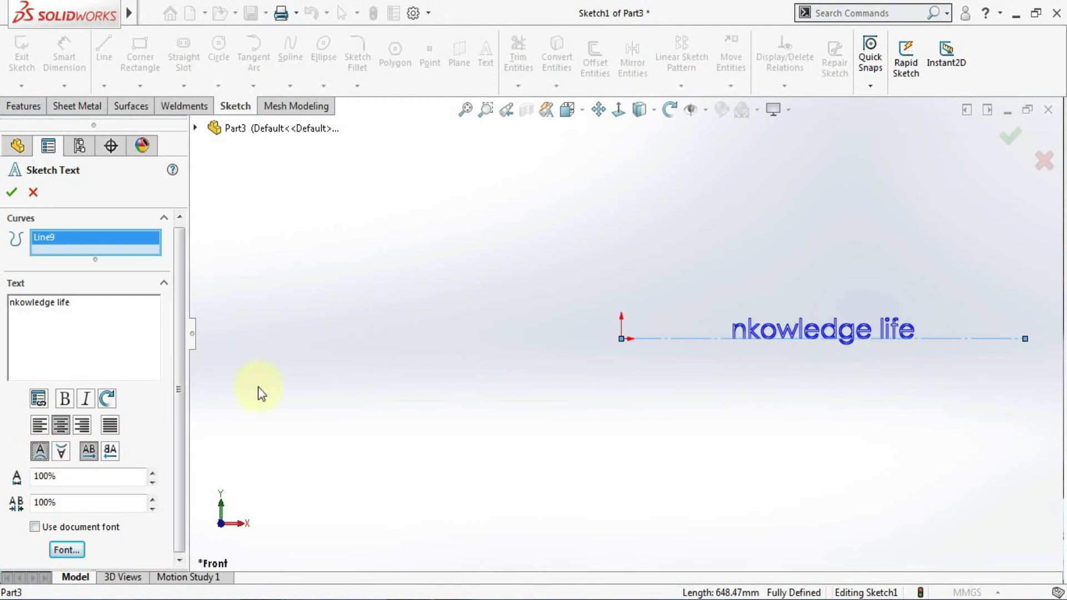
pyautogui.click(12, 195)
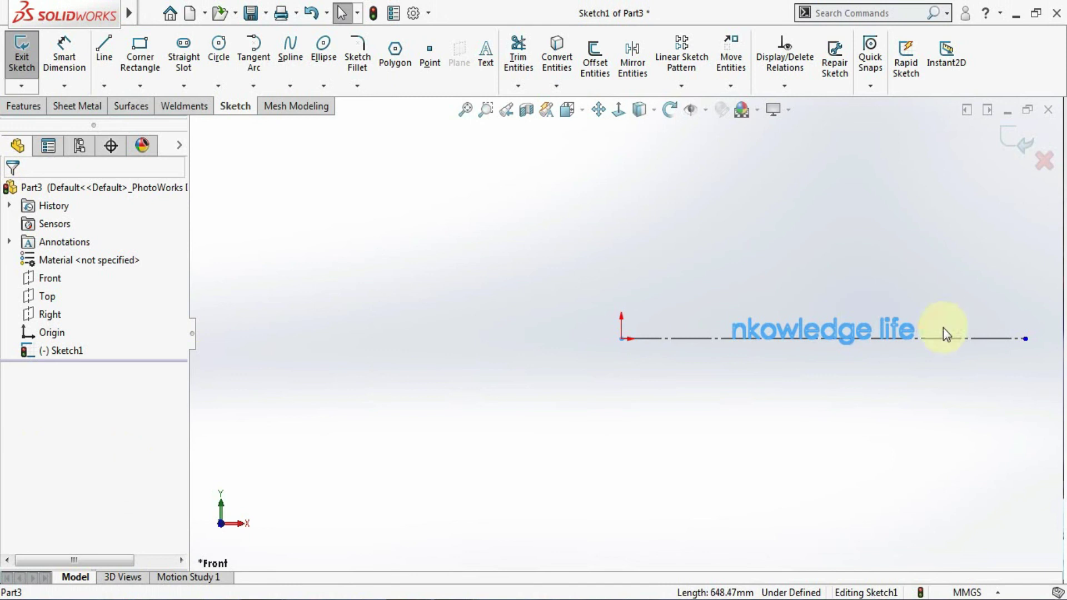
pyautogui.scroll(-3, 942, 328)
pyautogui.scroll(-2, 404, 296)
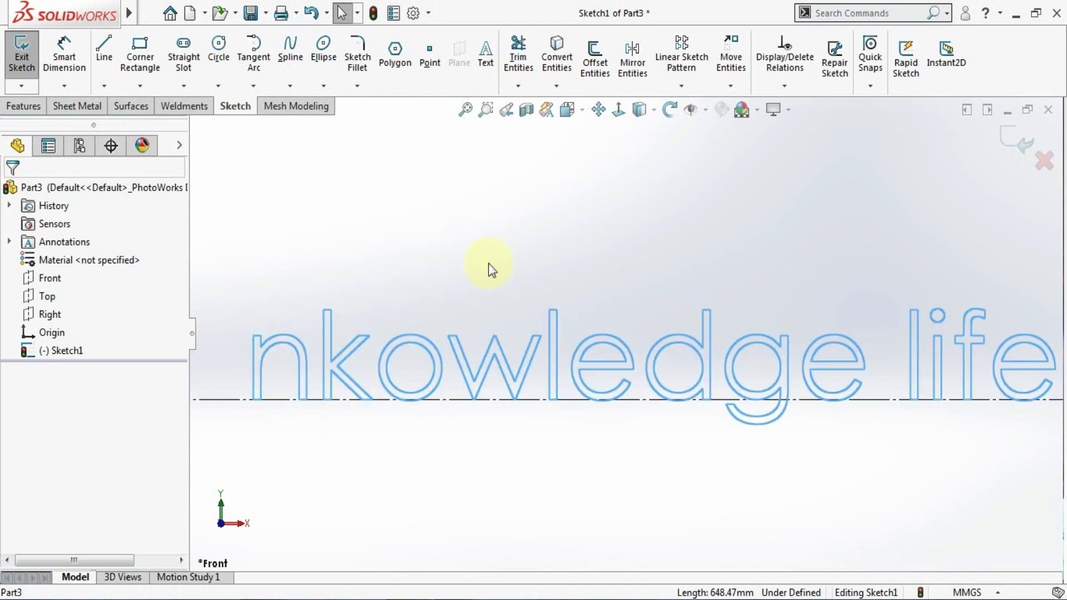